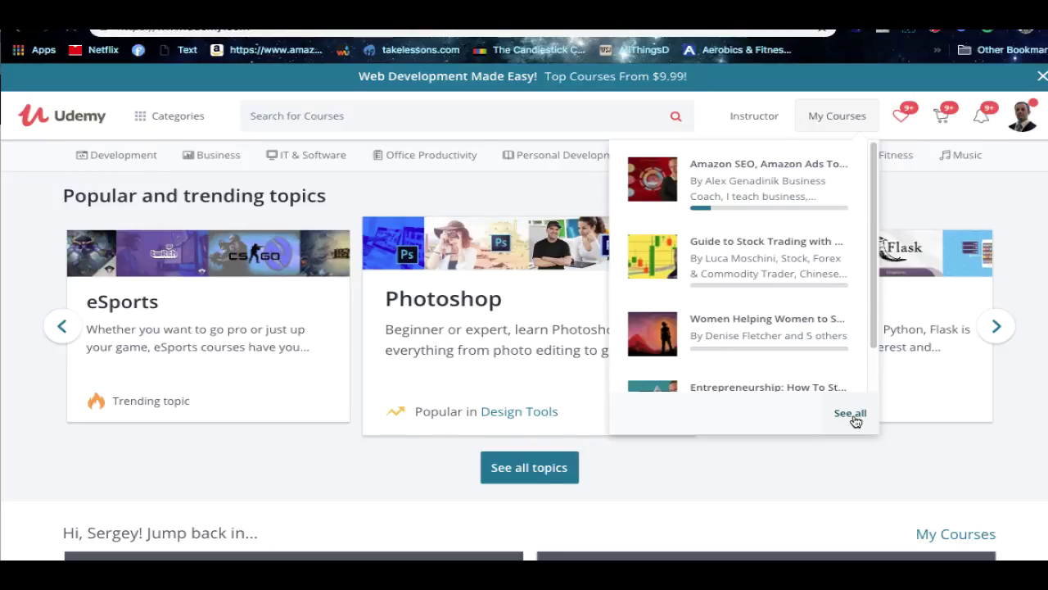
# Step: Open the full My Courses list of enrolled courses
pyautogui.click(852, 414)
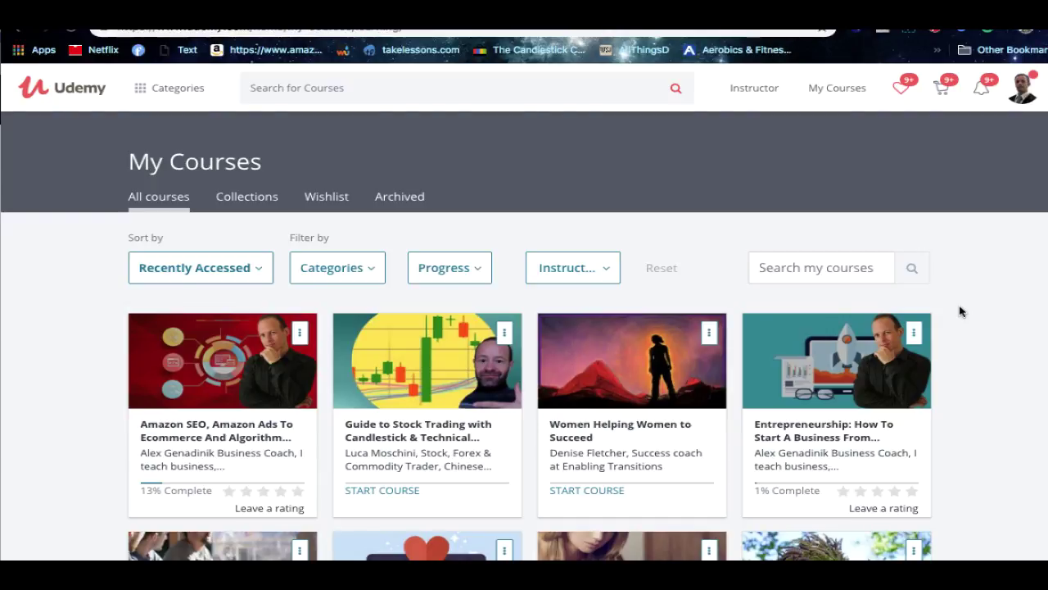
# Step: Open the account's profile settings and view its public profile page
pyautogui.moveTo(1038, 114)
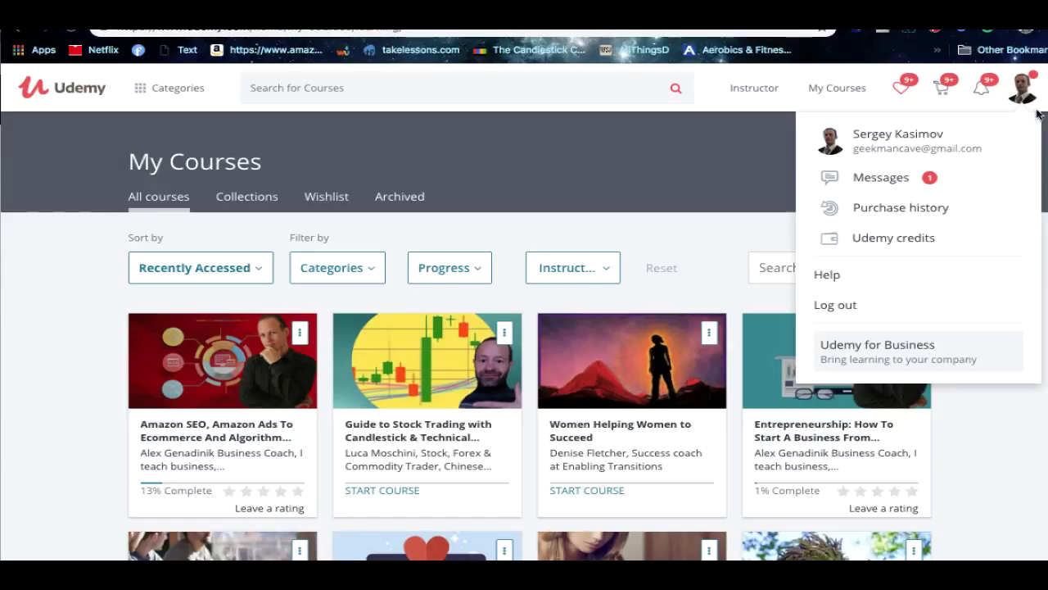
pyautogui.rightClick(1005, 151)
pyautogui.click(1031, 156)
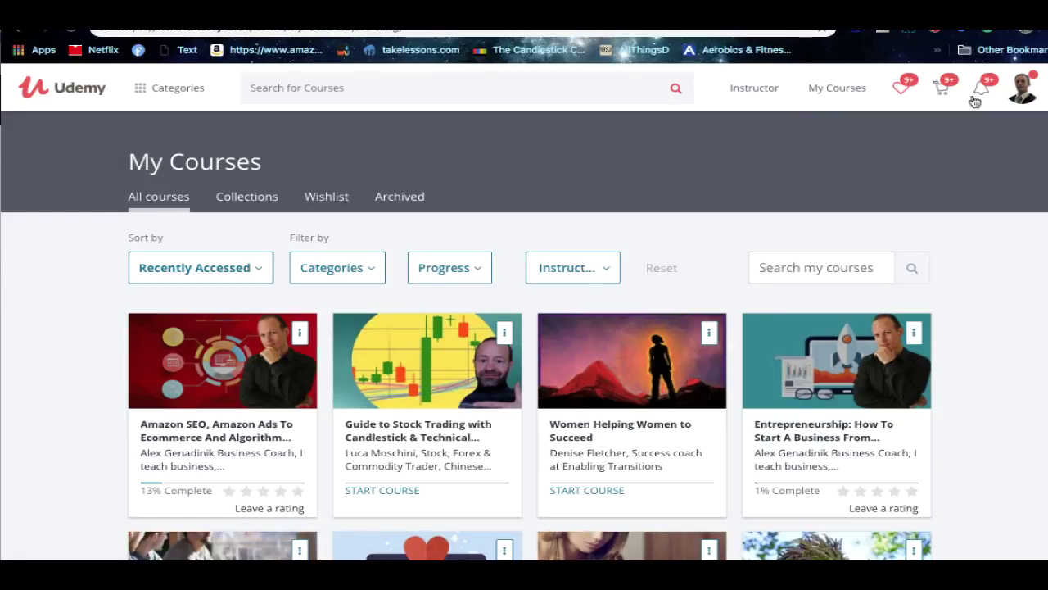
pyautogui.click(909, 6)
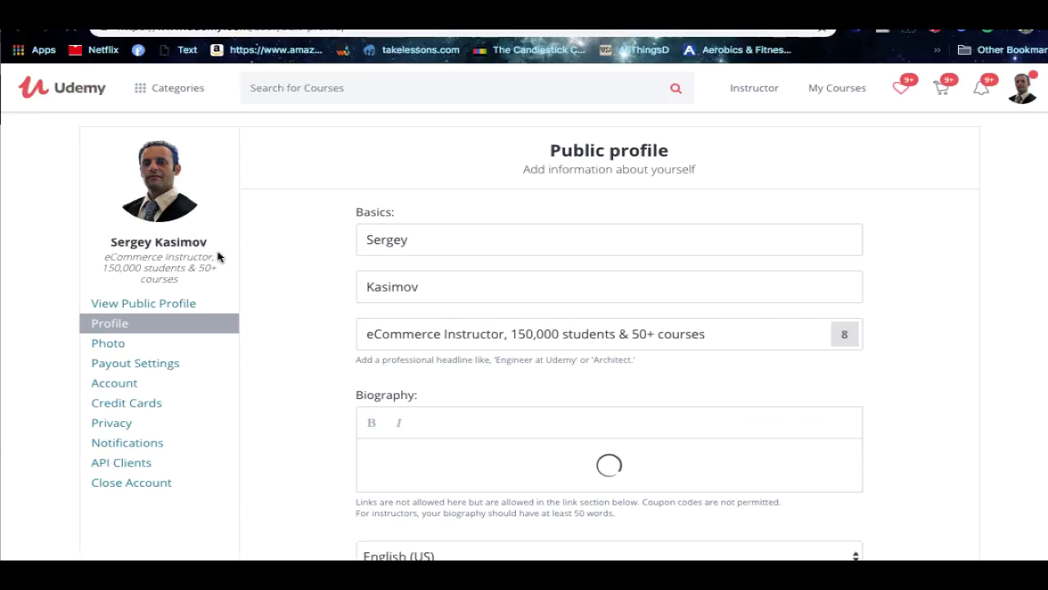
pyautogui.click(158, 310)
# Step: Look through the public profile's biography, statistics and list of taught courses, and return to My Courses
pyautogui.scroll(-1, 642, 308)
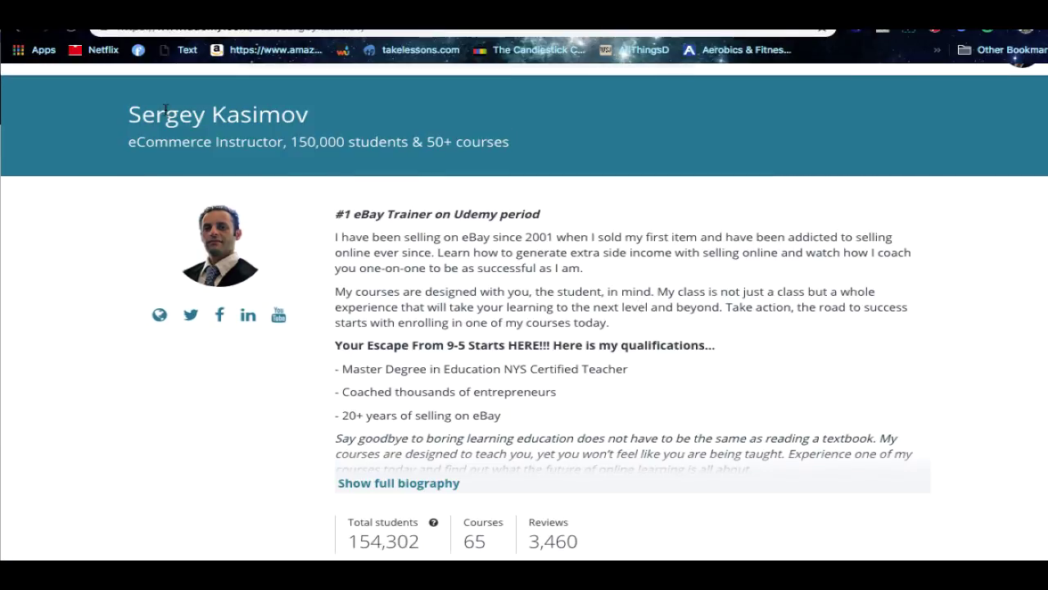
pyautogui.scroll(-1, 406, 187)
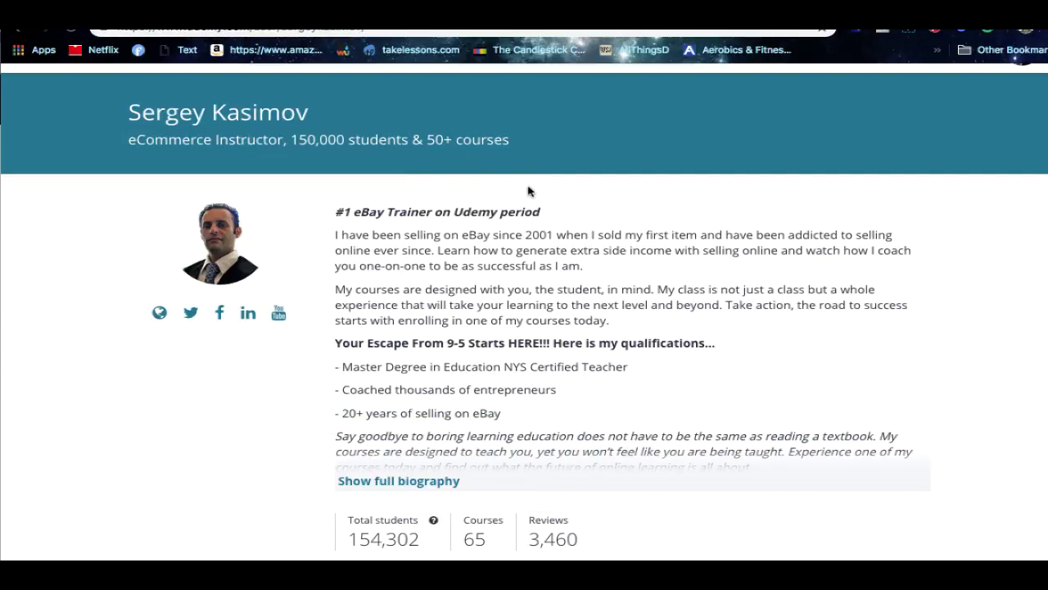
pyautogui.scroll(-5, 603, 304)
pyautogui.scroll(1, 602, 303)
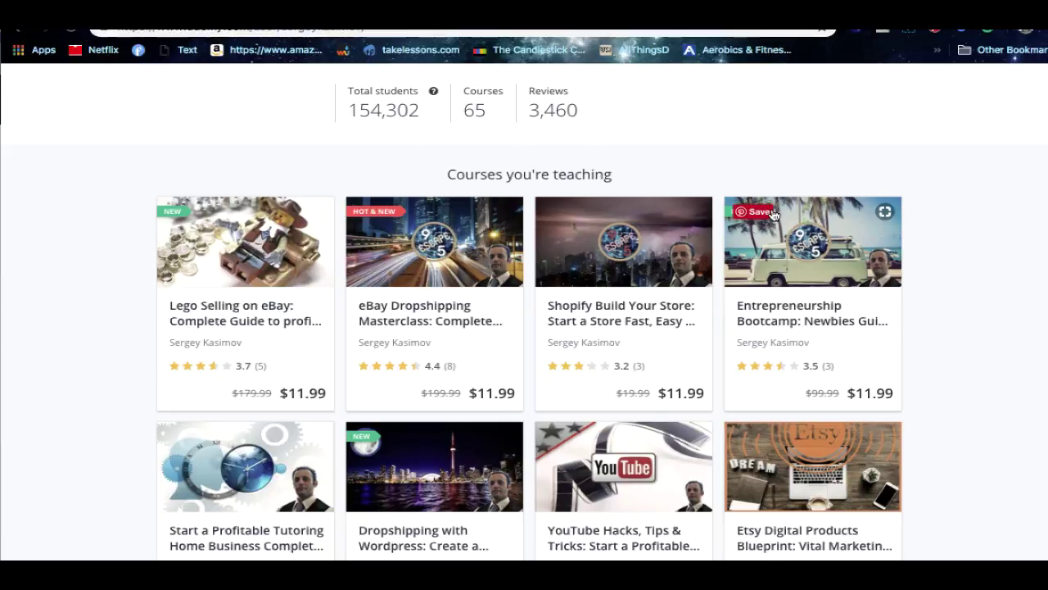
pyautogui.scroll(-1, 775, 216)
pyautogui.scroll(-3, 775, 216)
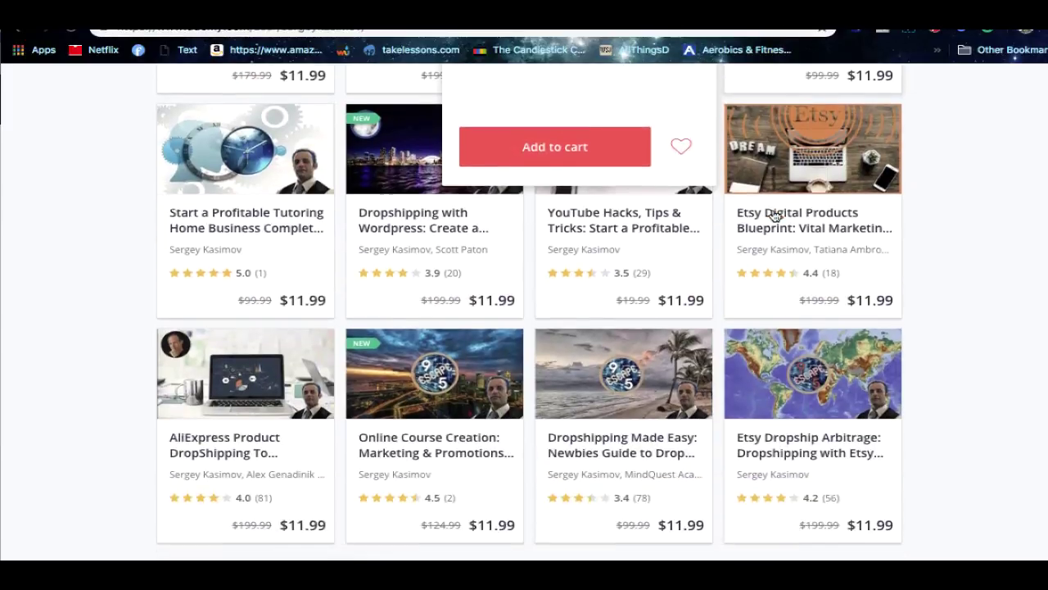
pyautogui.scroll(-1, 931, 297)
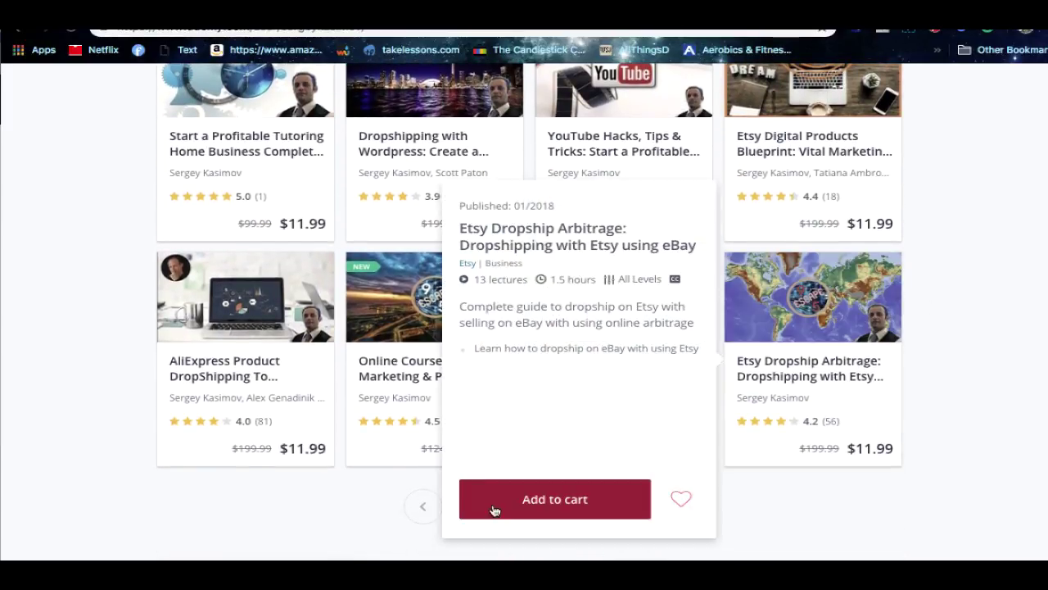
pyautogui.scroll(1, 807, 499)
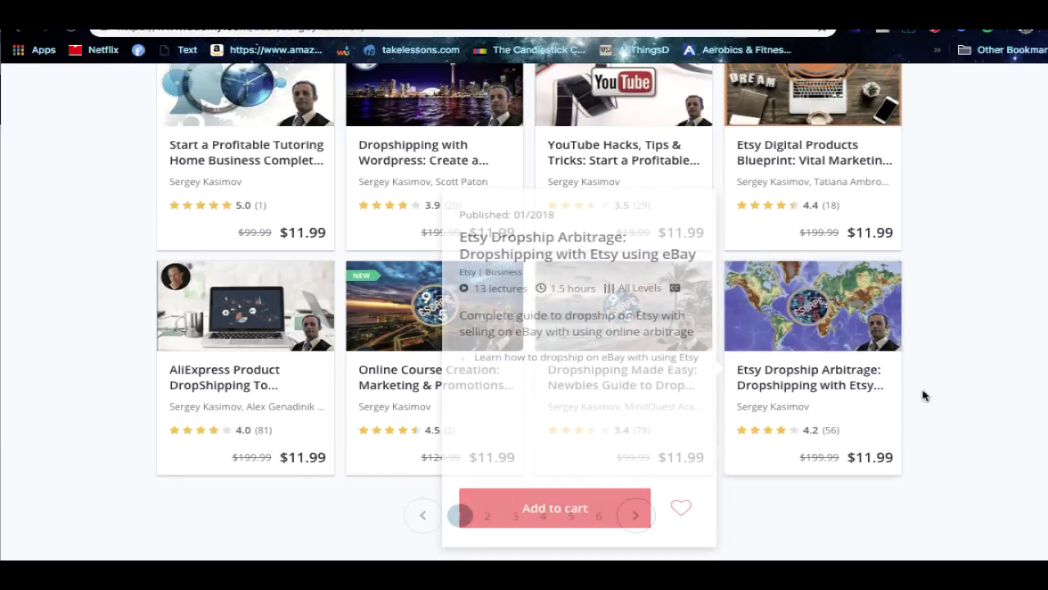
pyautogui.scroll(1, 924, 383)
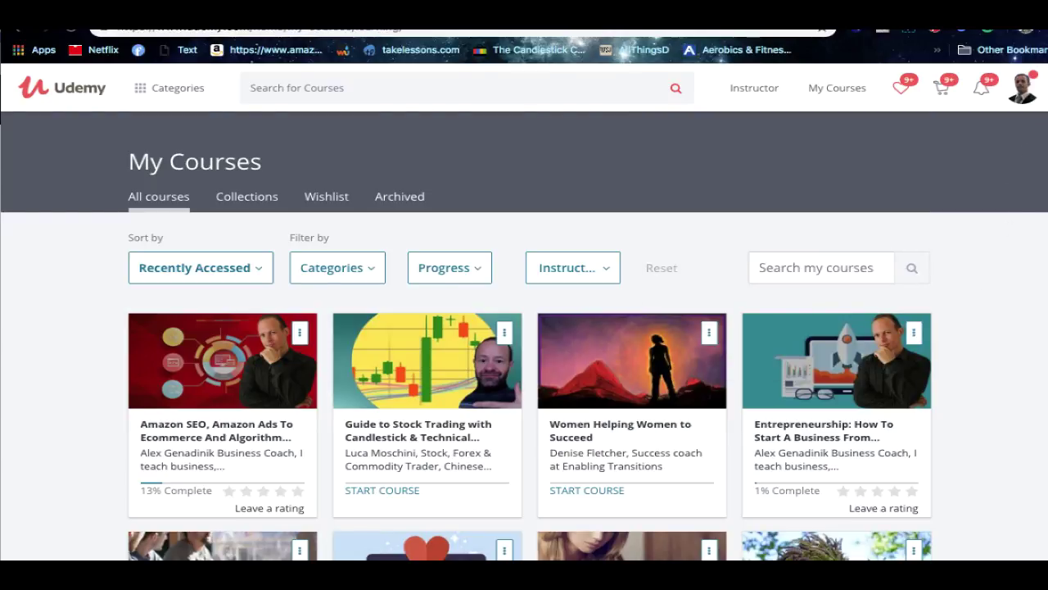
# Step: Filter the enrolled courses by a single instructor, and go back to the unfiltered list
pyautogui.click(559, 273)
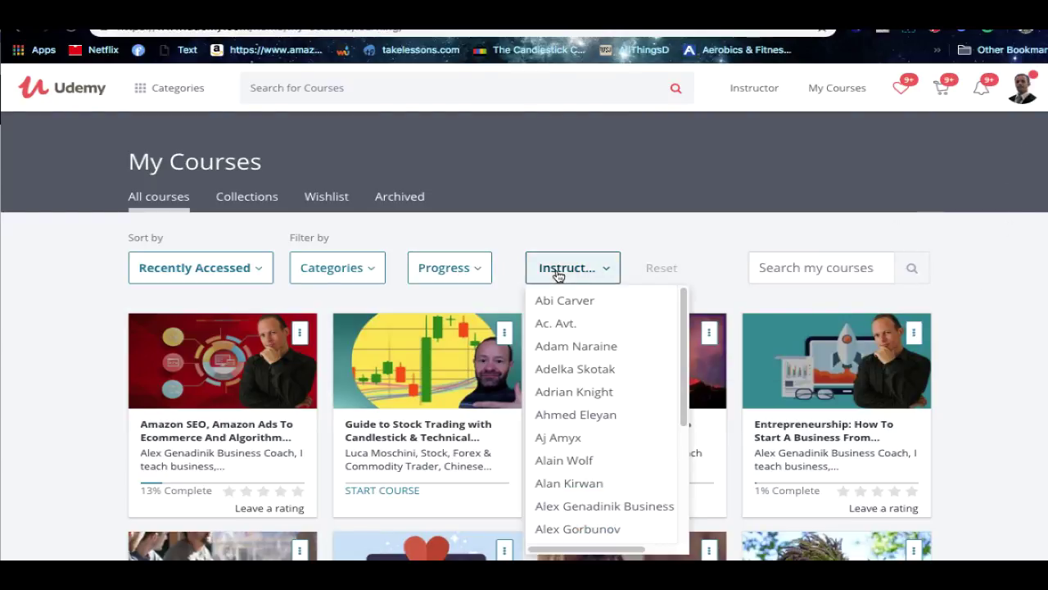
pyautogui.scroll(-4, 662, 466)
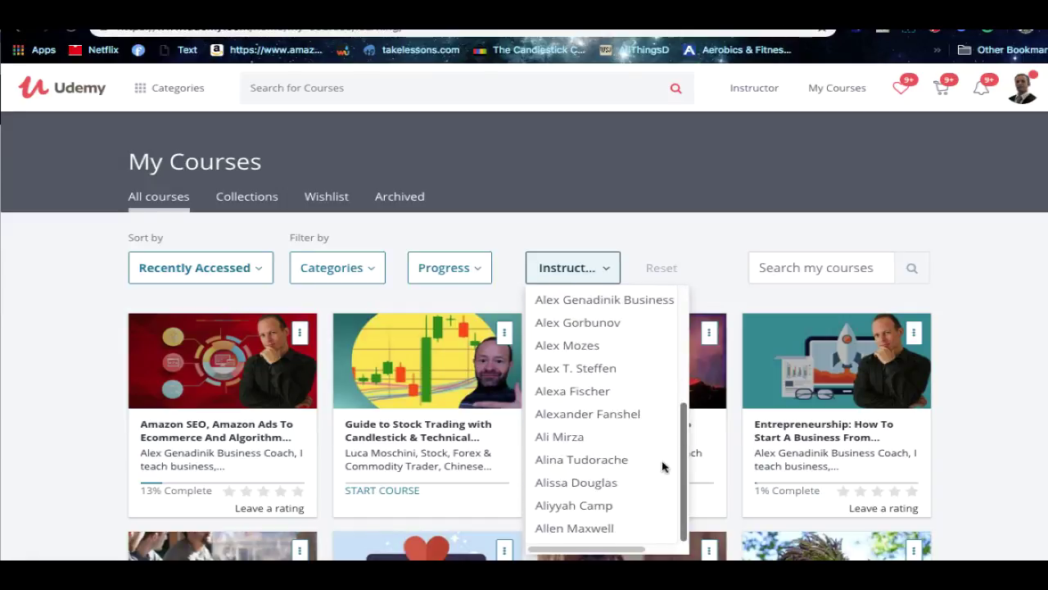
pyautogui.click(627, 465)
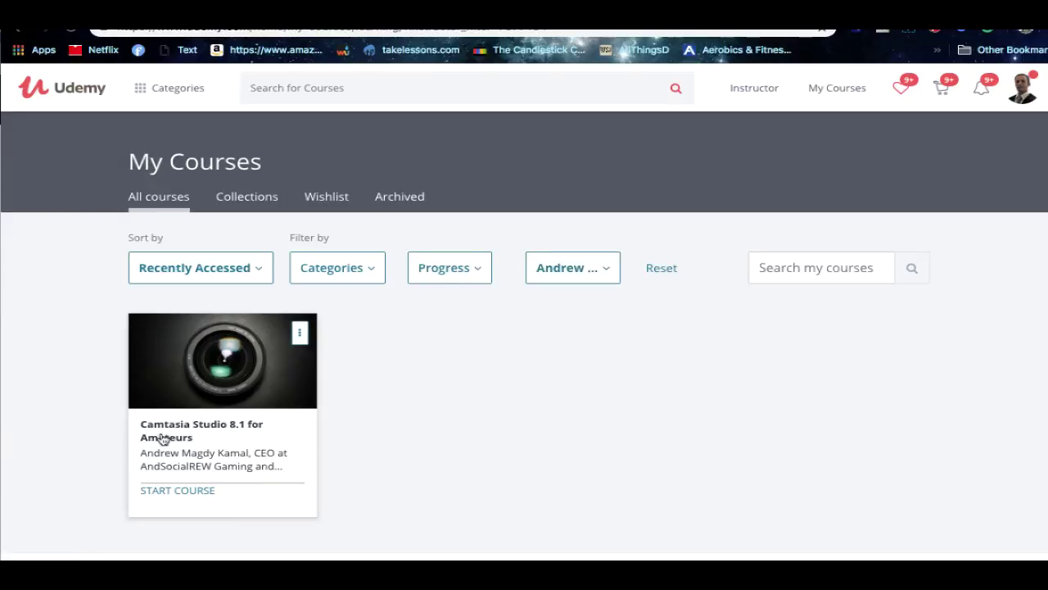
pyautogui.click(16, 33)
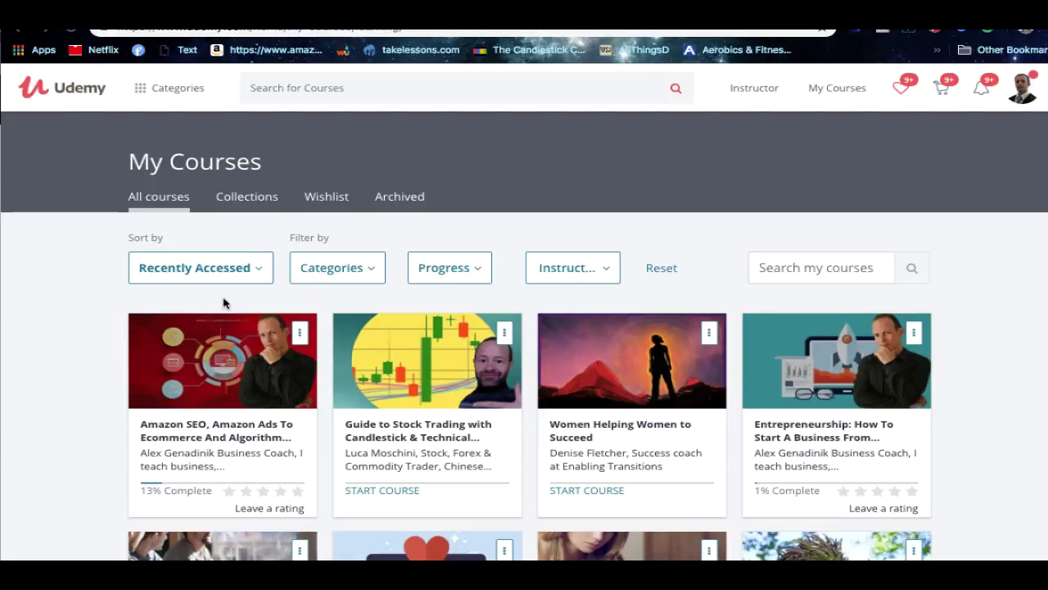
# Step: Check the category filter options and sort the enrolled courses by Completion: 100% to 0%
pyautogui.click(337, 279)
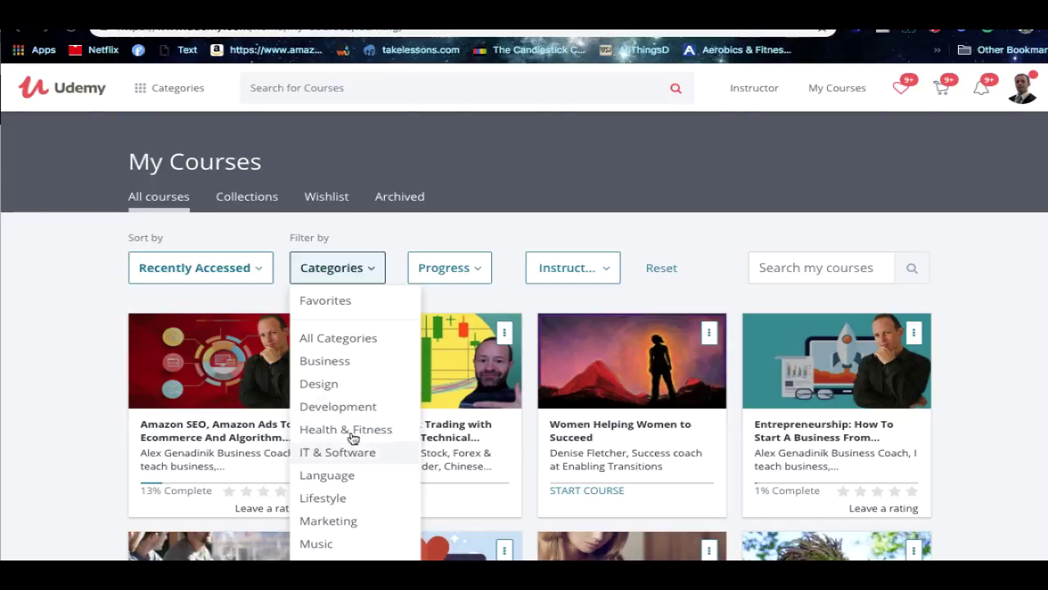
pyautogui.click(248, 237)
pyautogui.click(213, 273)
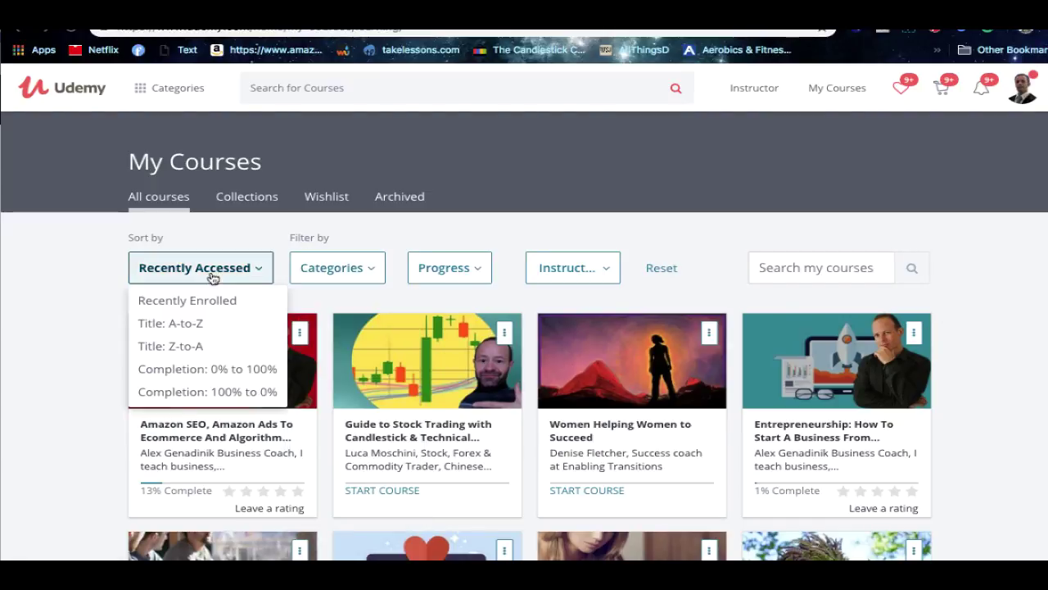
pyautogui.click(218, 393)
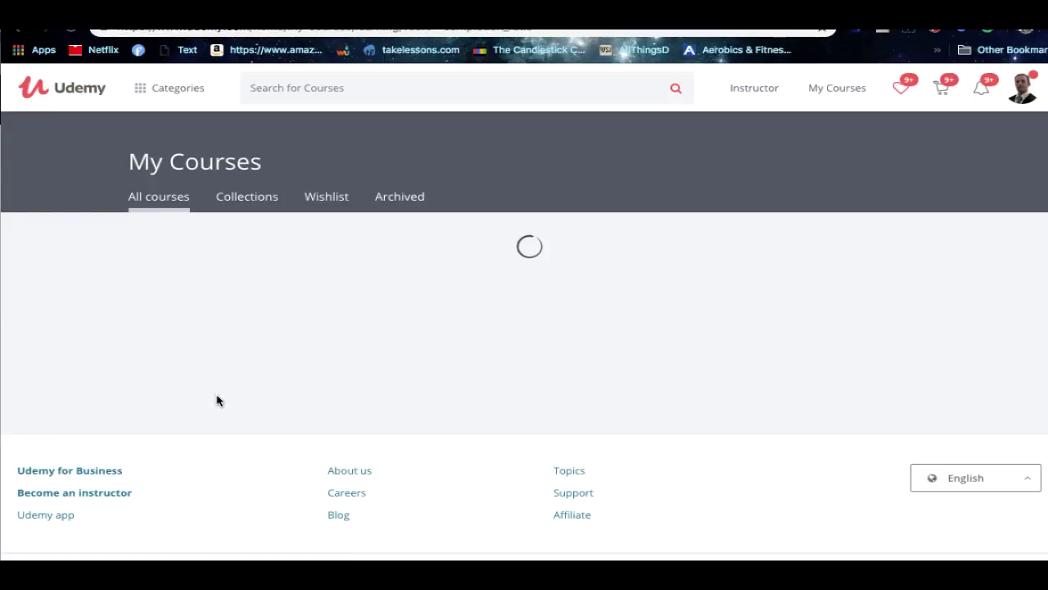
# Step: Look through the first page of the sorted courses, examining completion percentages and ratings
pyautogui.scroll(-3, 702, 309)
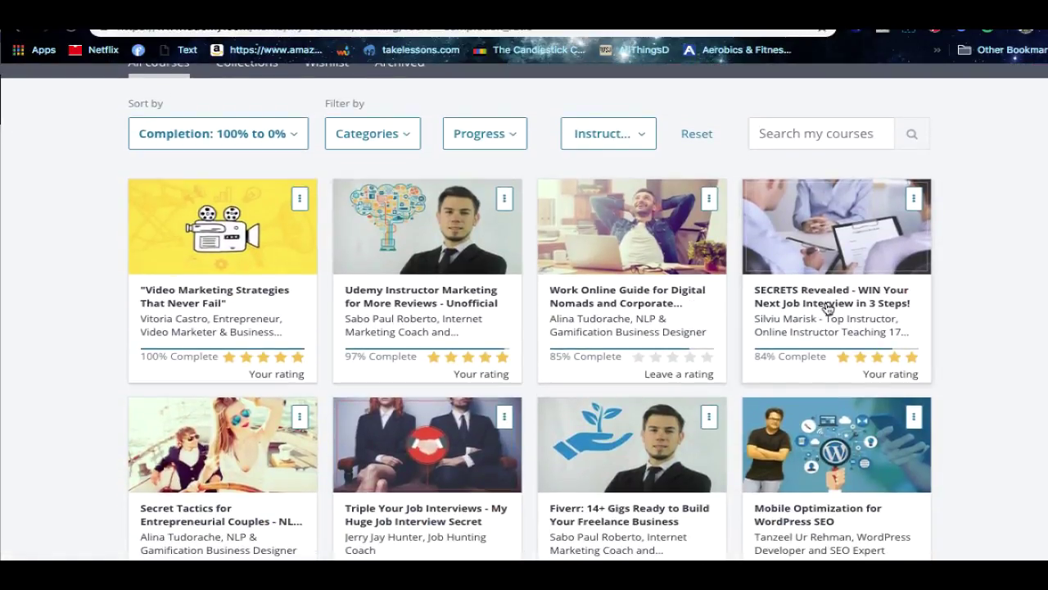
pyautogui.scroll(-5, 829, 308)
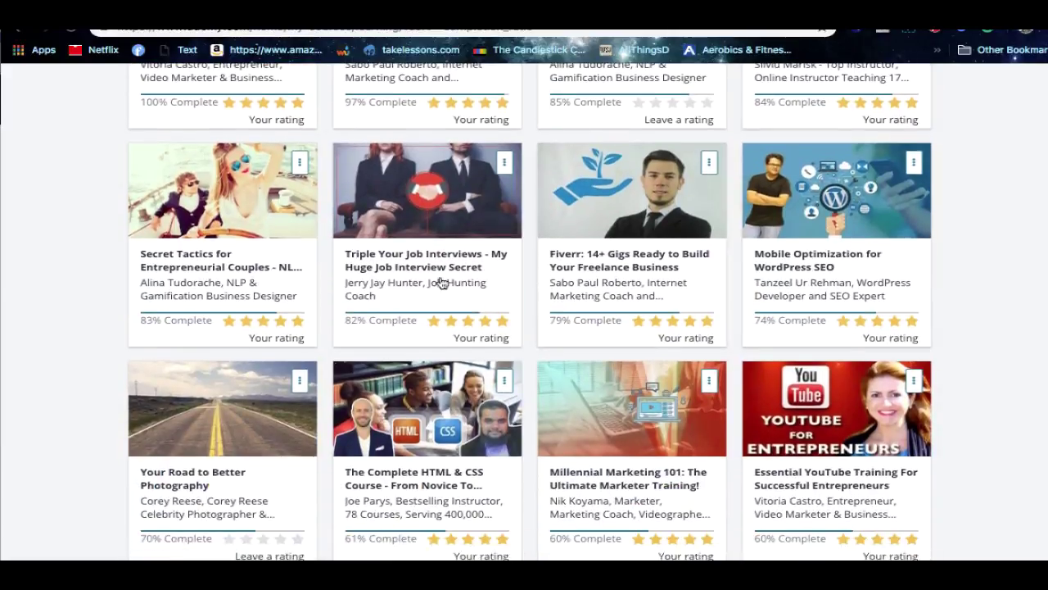
pyautogui.scroll(1, 706, 360)
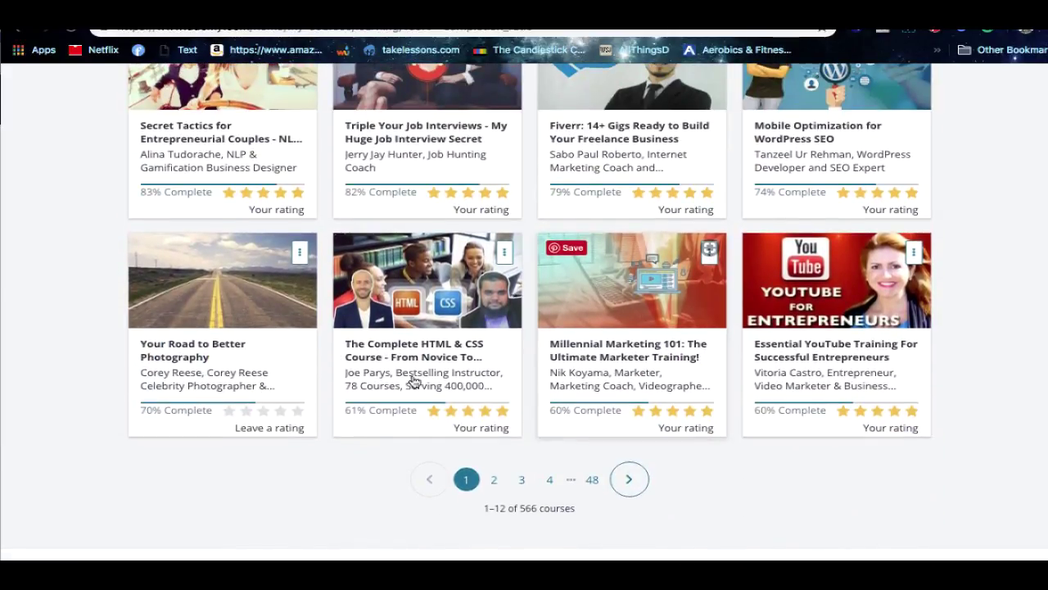
pyautogui.scroll(-1, 275, 418)
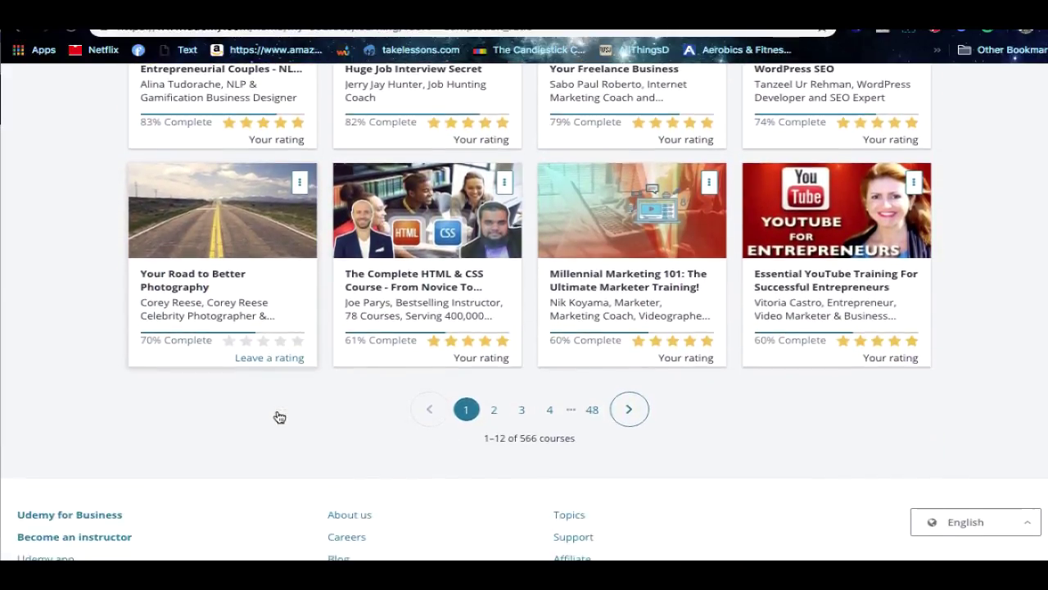
pyautogui.click(429, 409)
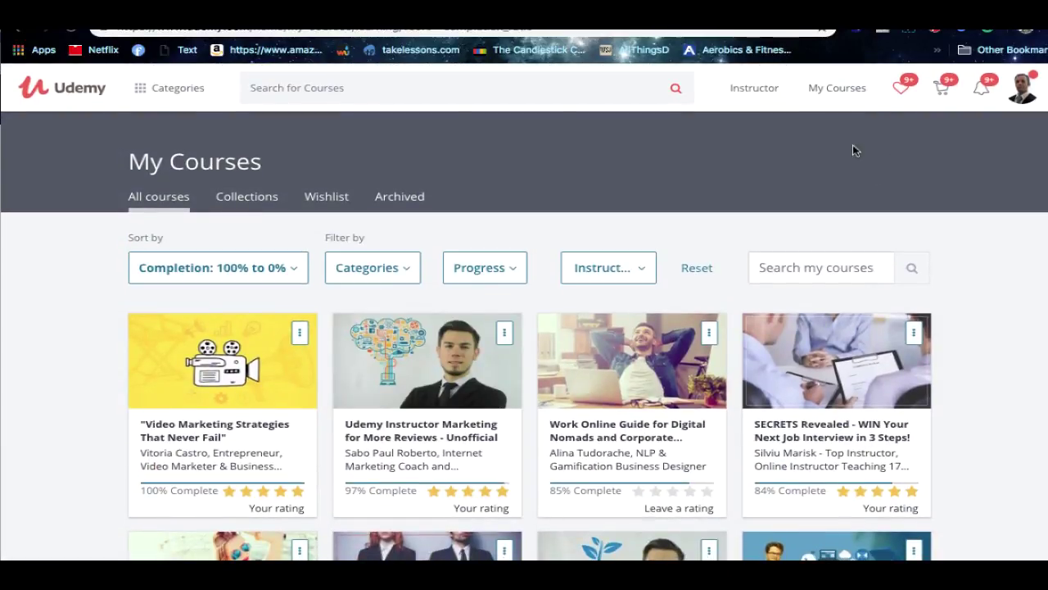
pyautogui.moveTo(837, 92)
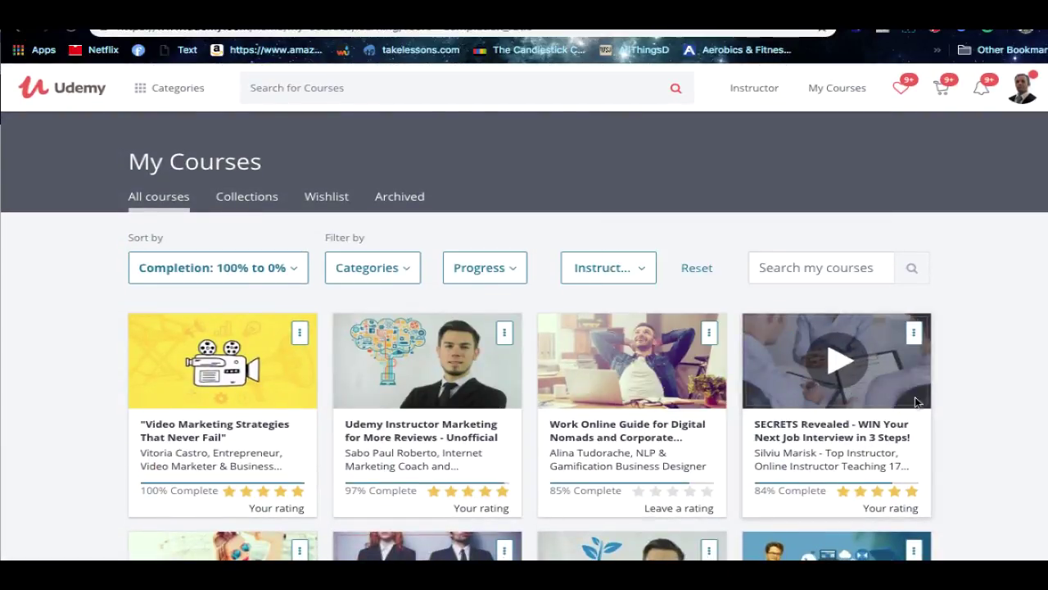
pyautogui.scroll(-2, 977, 392)
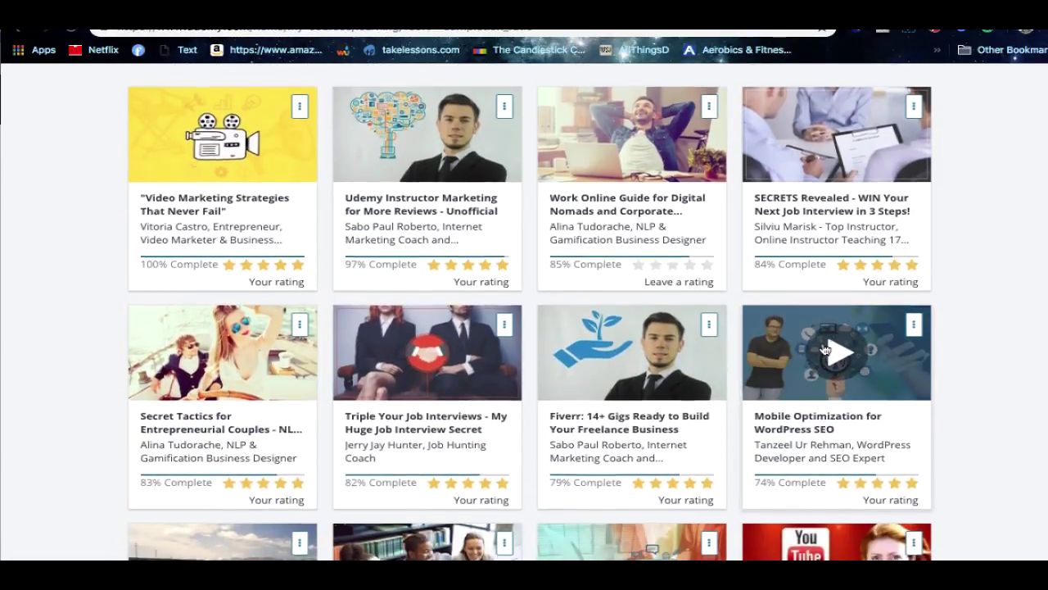
pyautogui.scroll(-4, 835, 164)
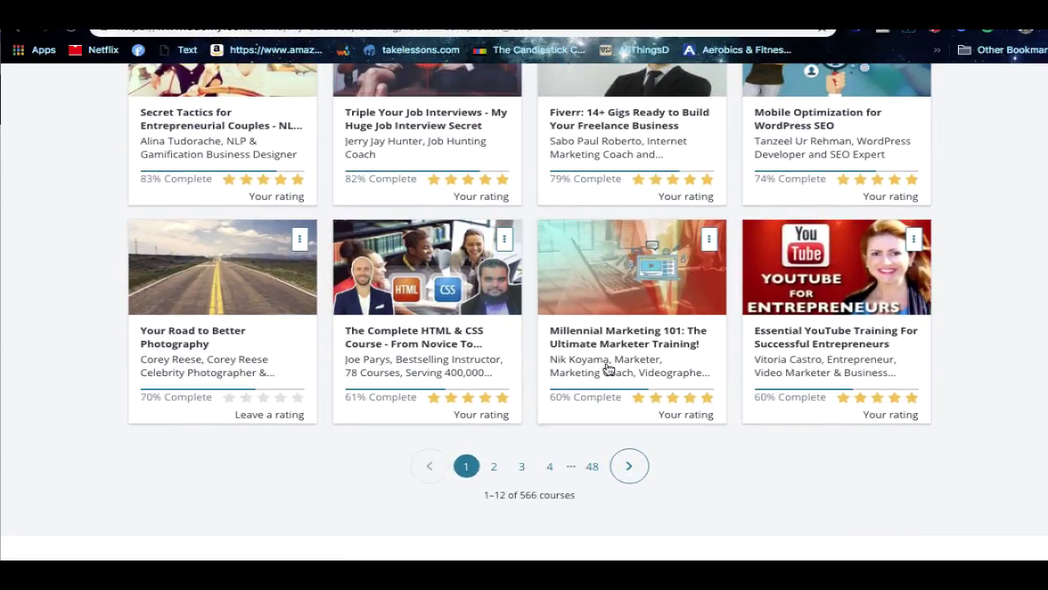
# Step: Sort the enrolled courses by Completion: 0% to 100%
pyautogui.scroll(1, 608, 367)
pyautogui.scroll(5, 562, 477)
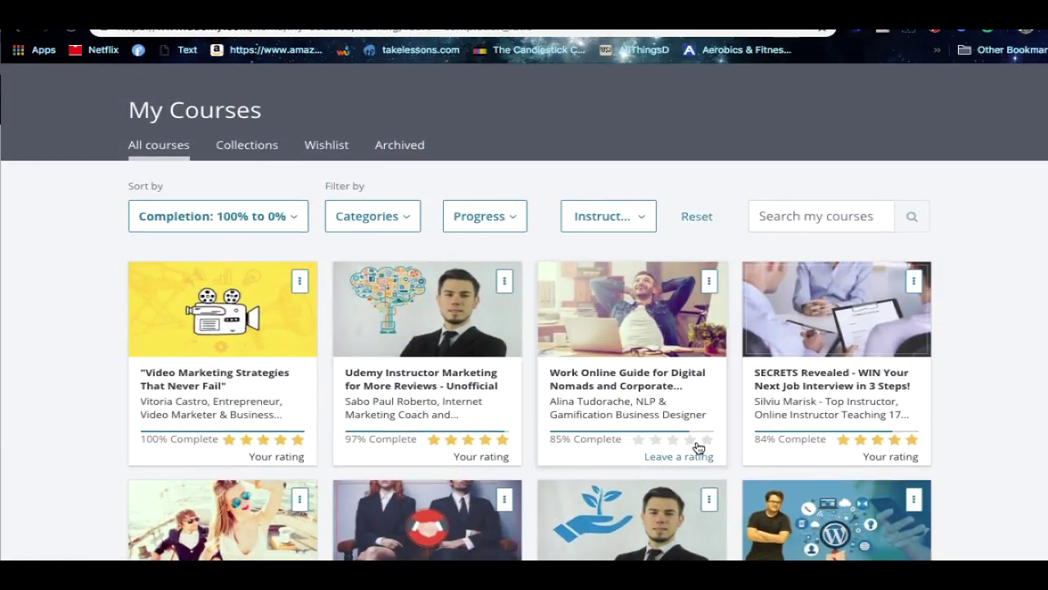
pyautogui.click(235, 217)
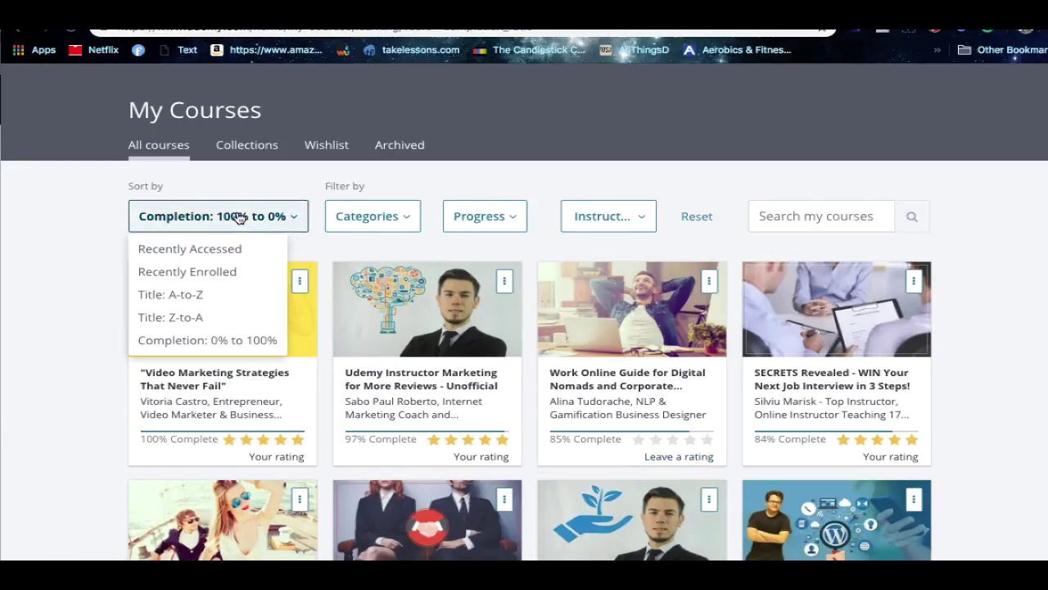
pyautogui.click(243, 341)
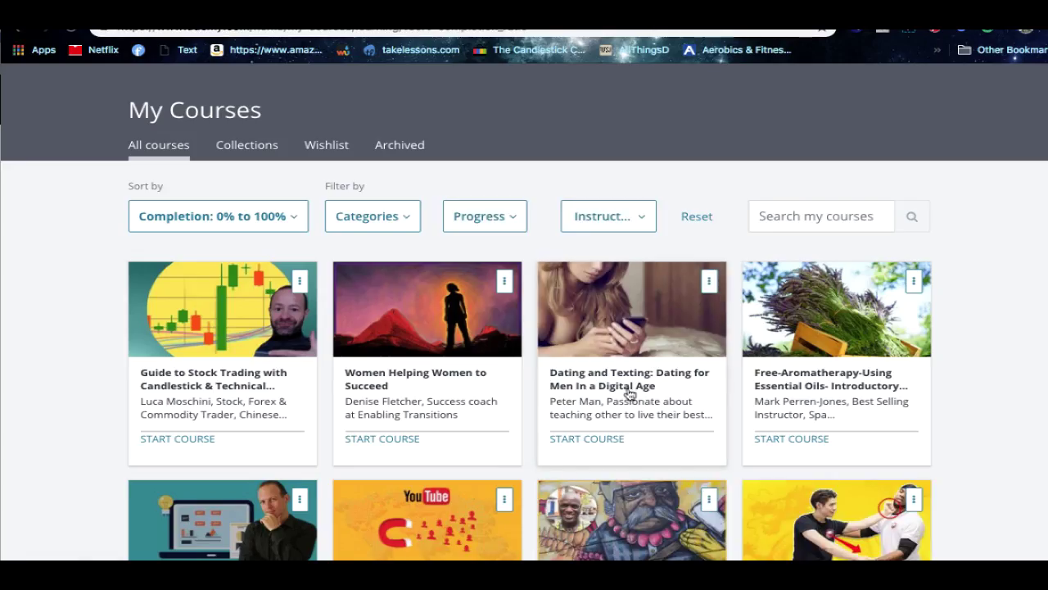
# Step: Go through pages 4 and 5 to page 6 of the course list and open "Chess 101- Everything you need to know about the basics"
pyautogui.scroll(-5, 679, 425)
pyautogui.scroll(-3, 902, 456)
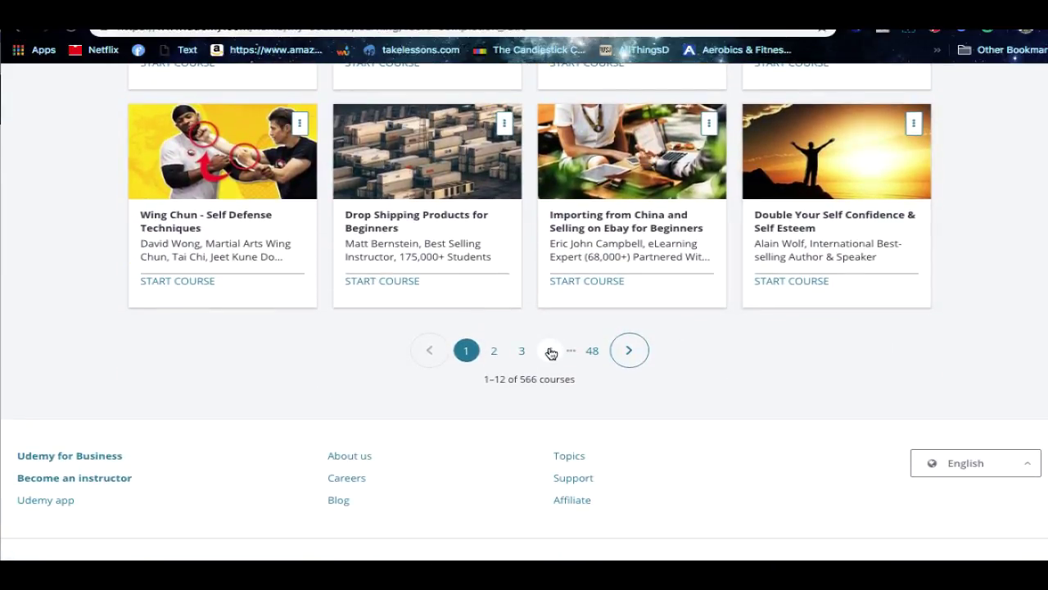
pyautogui.click(549, 353)
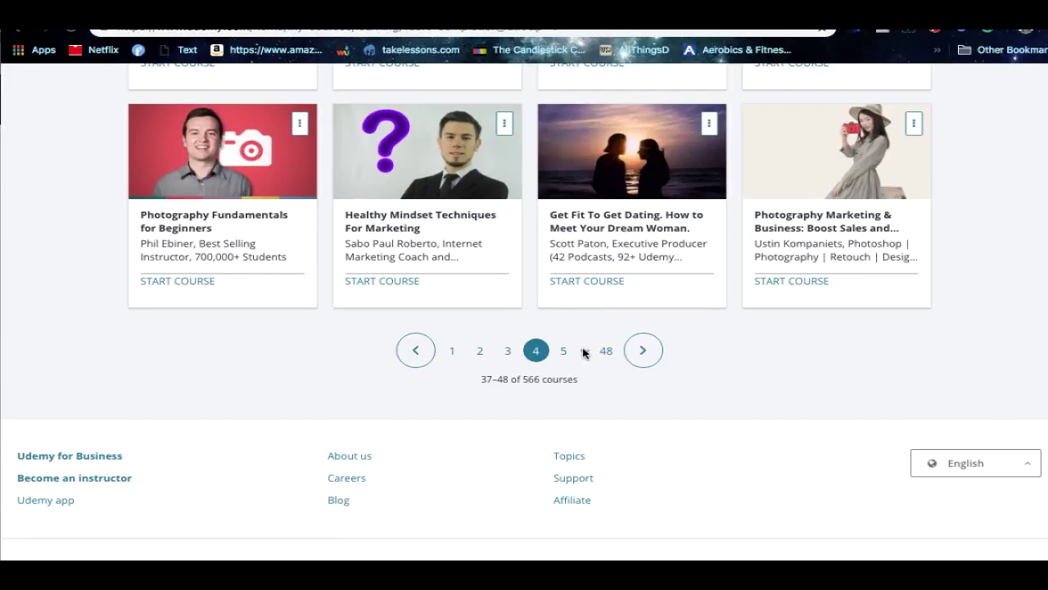
pyautogui.click(571, 352)
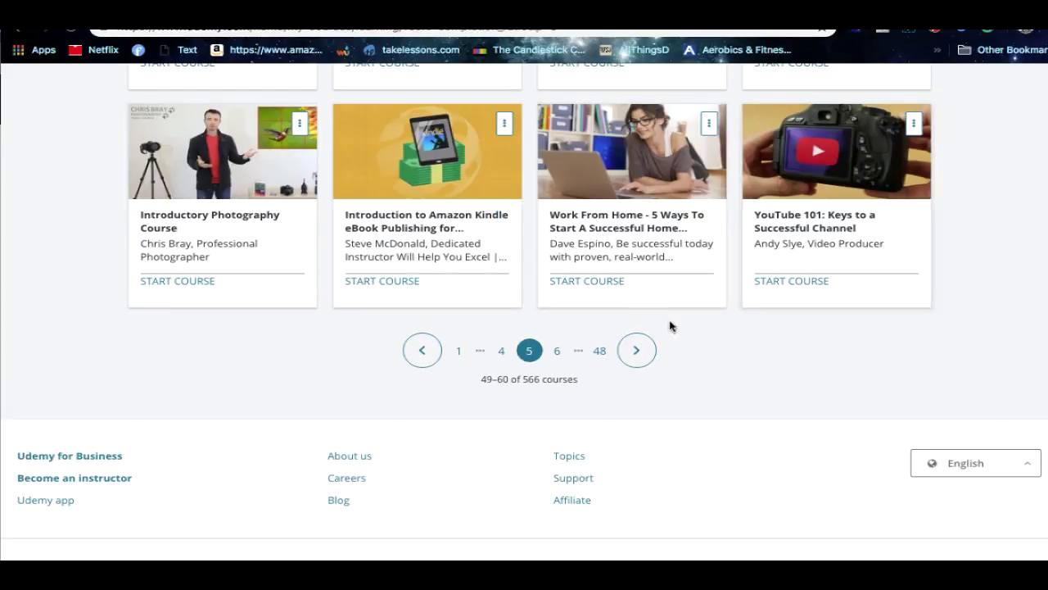
pyautogui.click(559, 351)
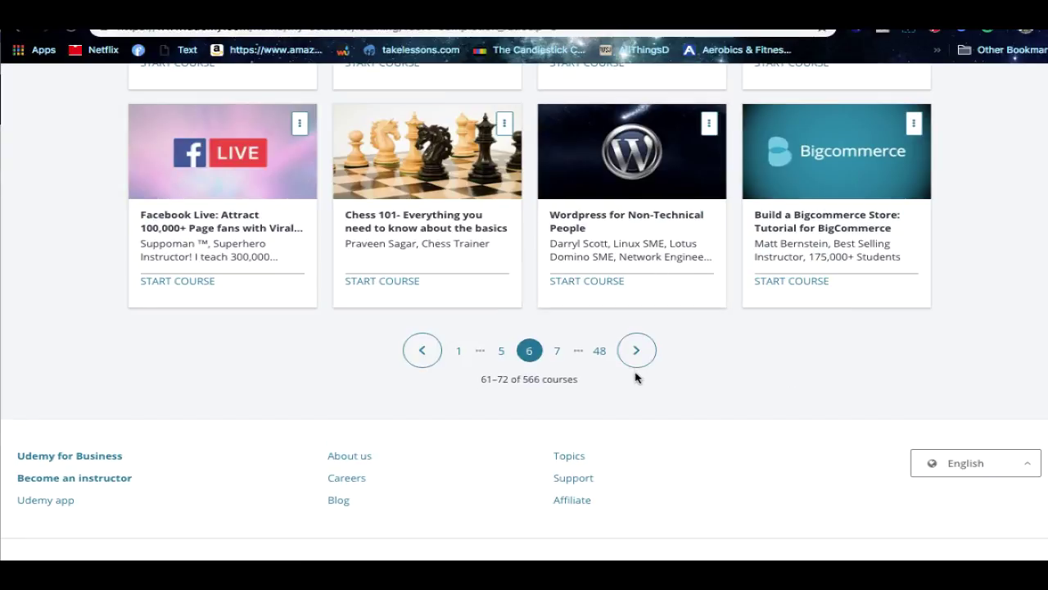
pyautogui.scroll(2, 637, 377)
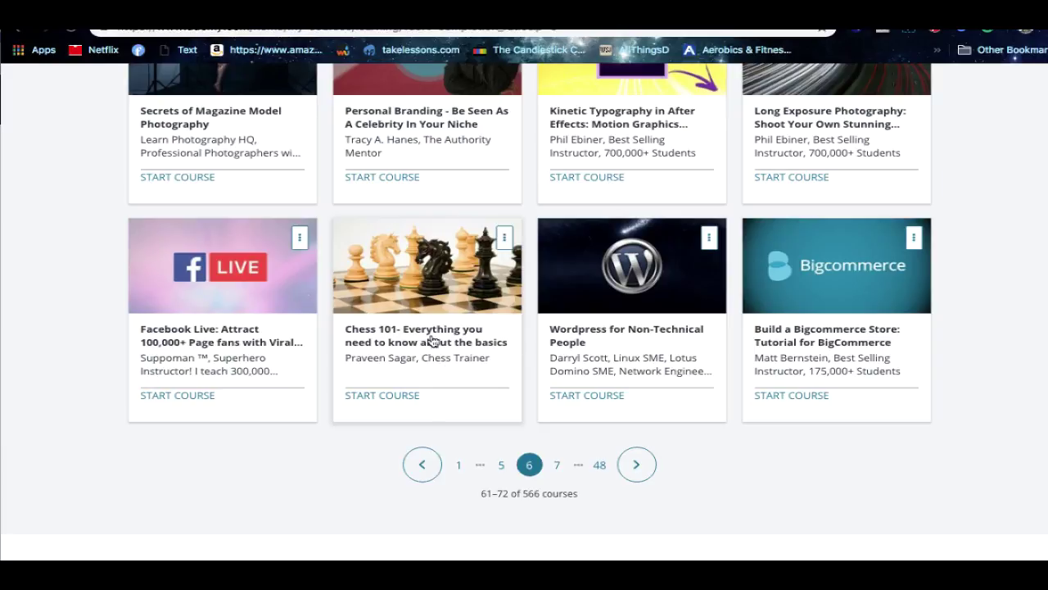
pyautogui.click(430, 344)
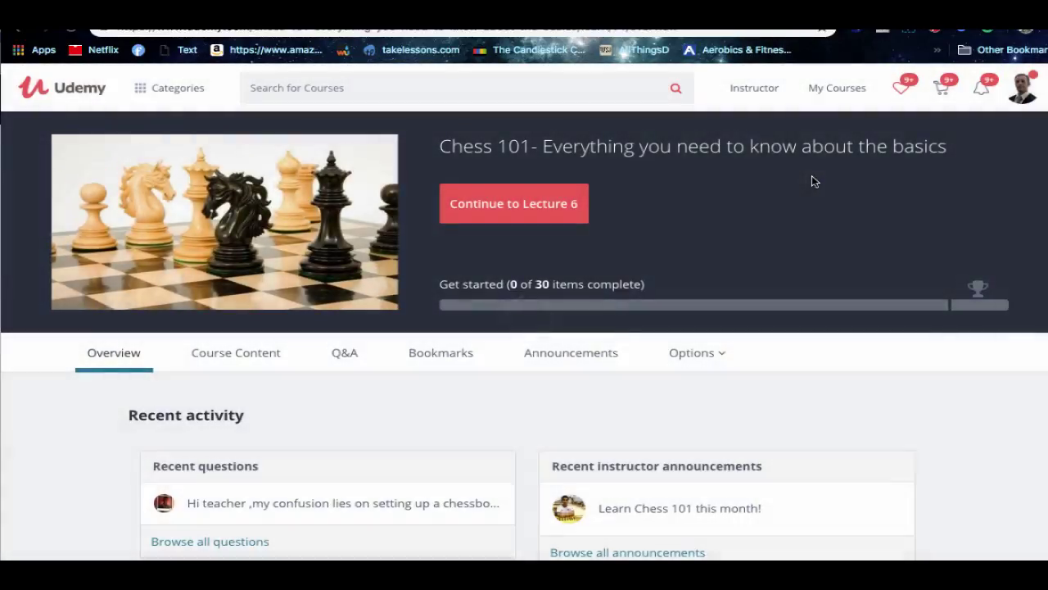
# Step: Display the chess course's content list and open lecture 6, "The Pawn", in section 3
pyautogui.hscroll(1, 788, 268)
pyautogui.scroll(-2, 737, 262)
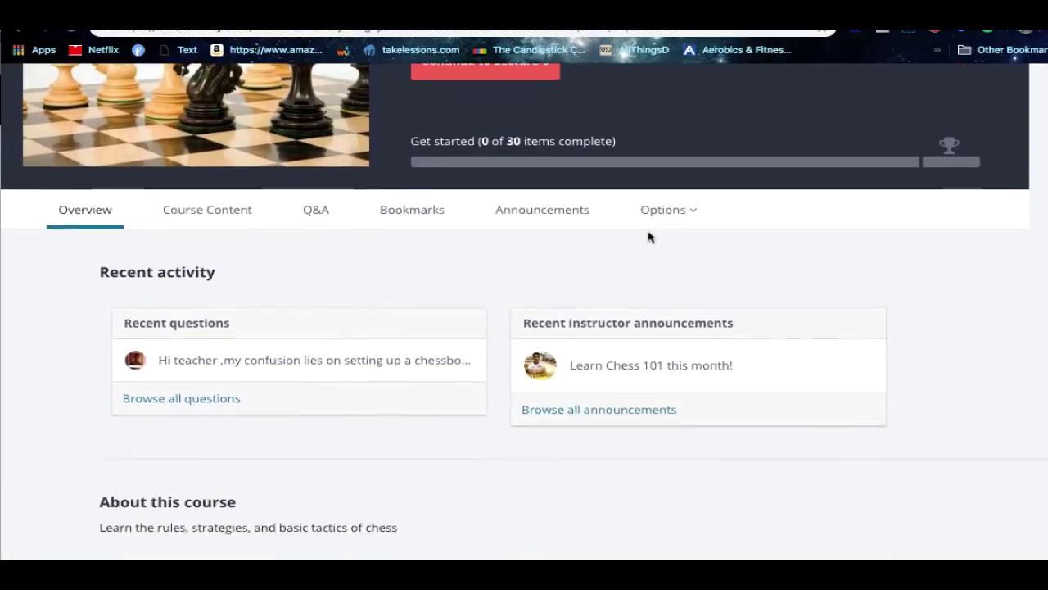
pyautogui.click(197, 195)
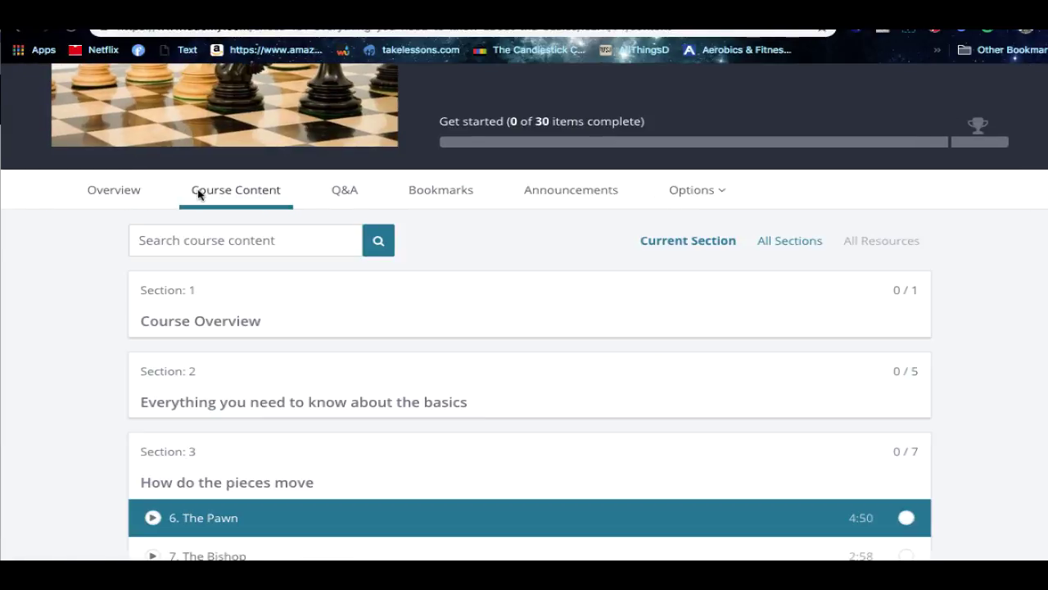
pyautogui.scroll(-1, 339, 242)
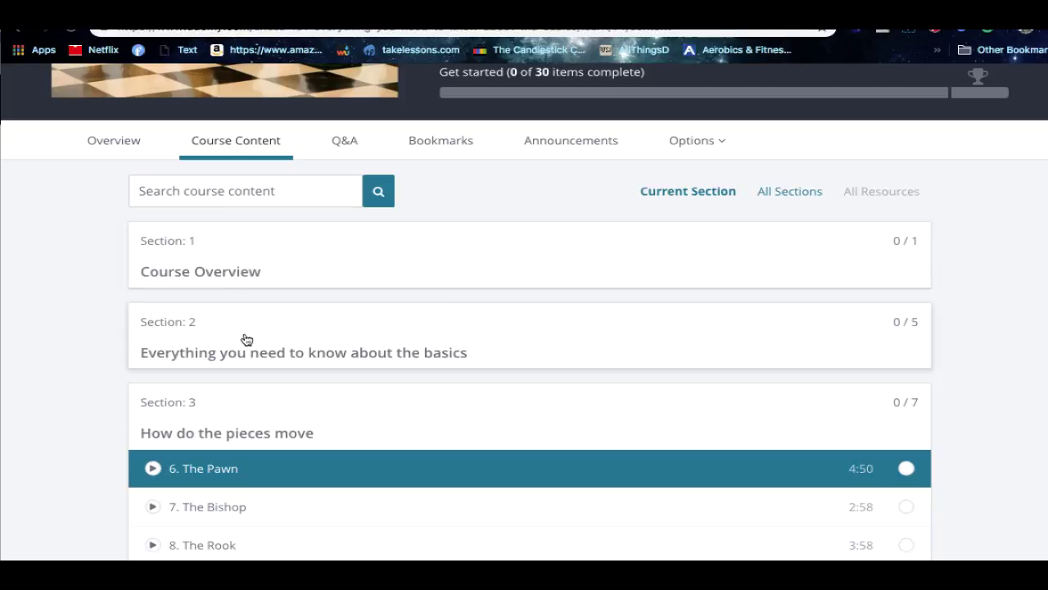
pyautogui.scroll(-3, 261, 350)
pyautogui.click(215, 281)
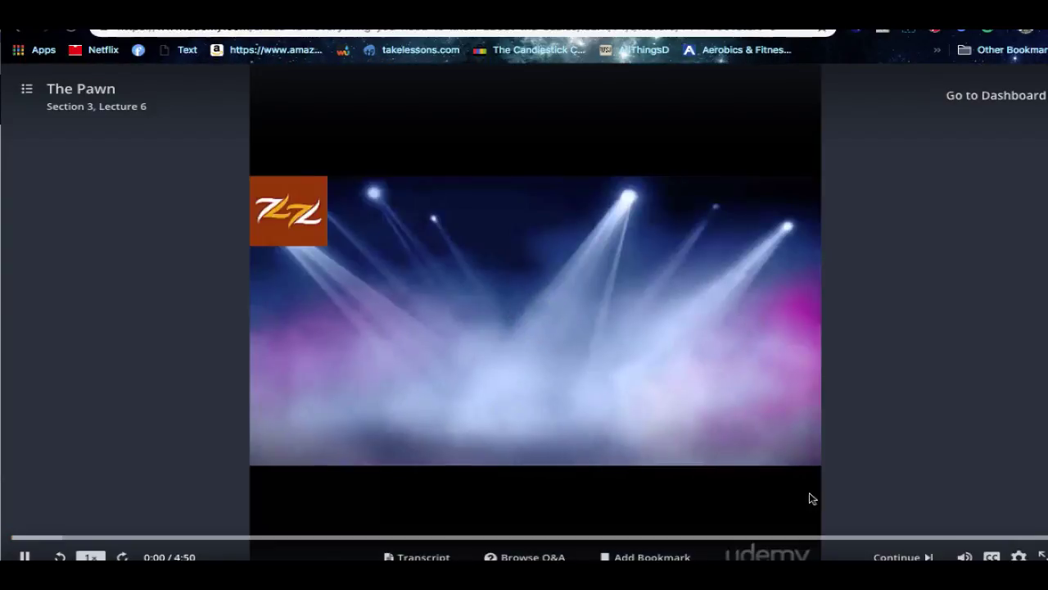
# Step: Skip to near the end of "The Pawn" and advance through the Bishop, Rook, Queen, King and Knight lectures
pyautogui.click(1018, 538)
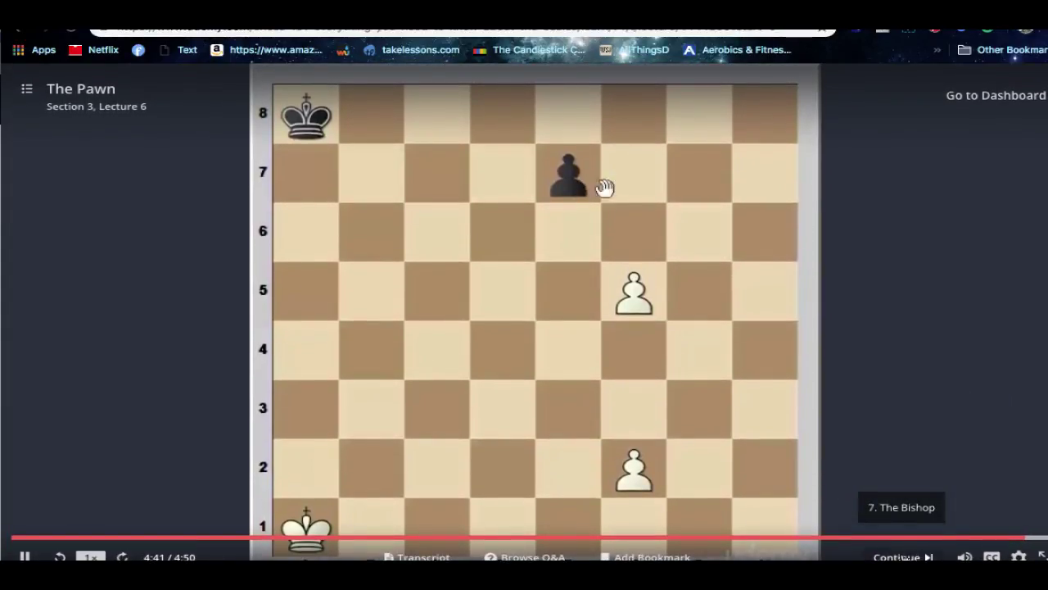
pyautogui.click(900, 555)
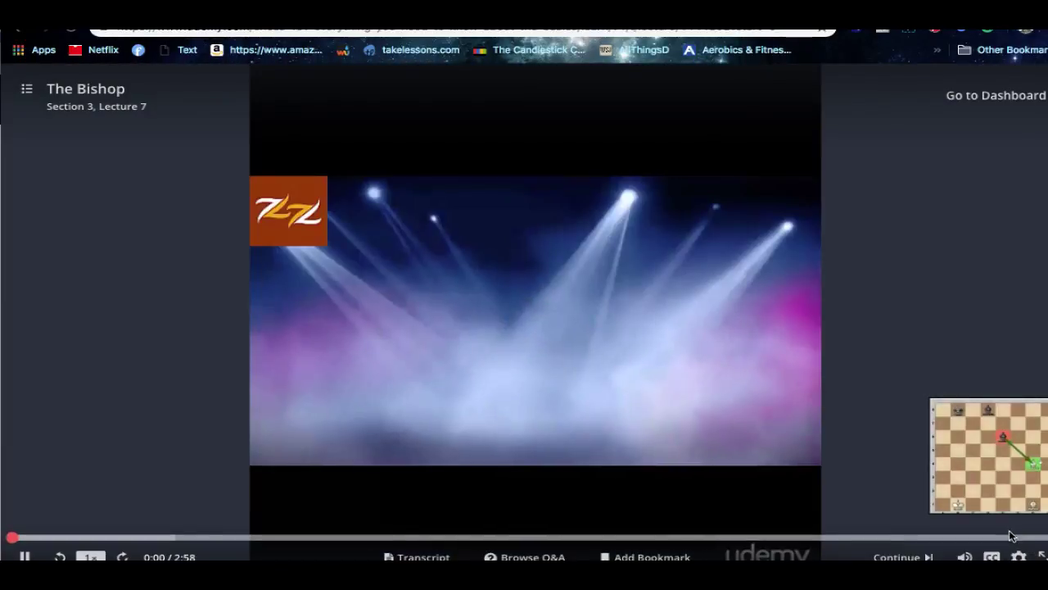
pyautogui.click(926, 556)
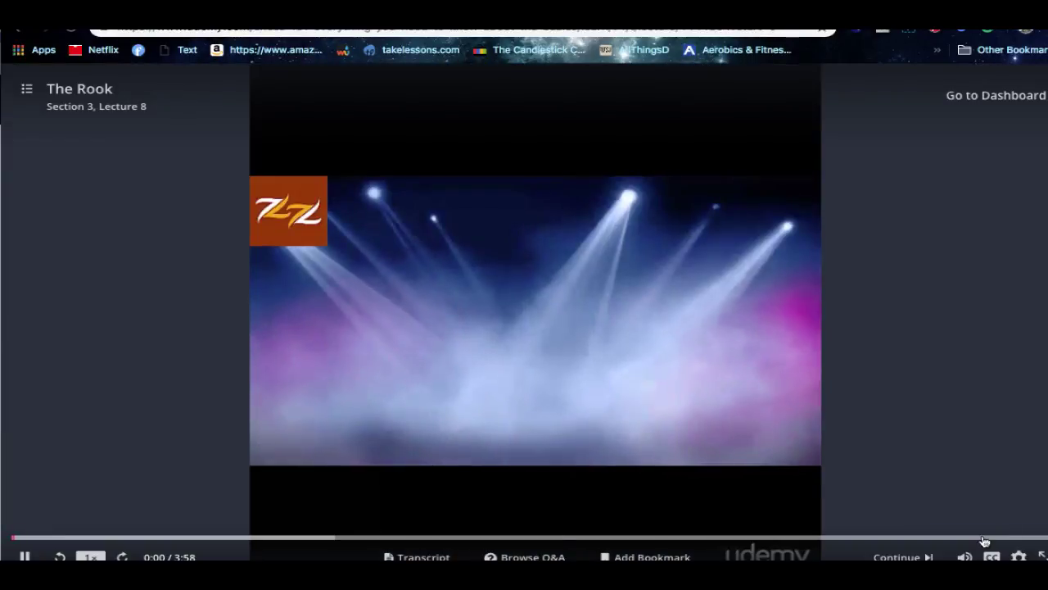
pyautogui.click(926, 556)
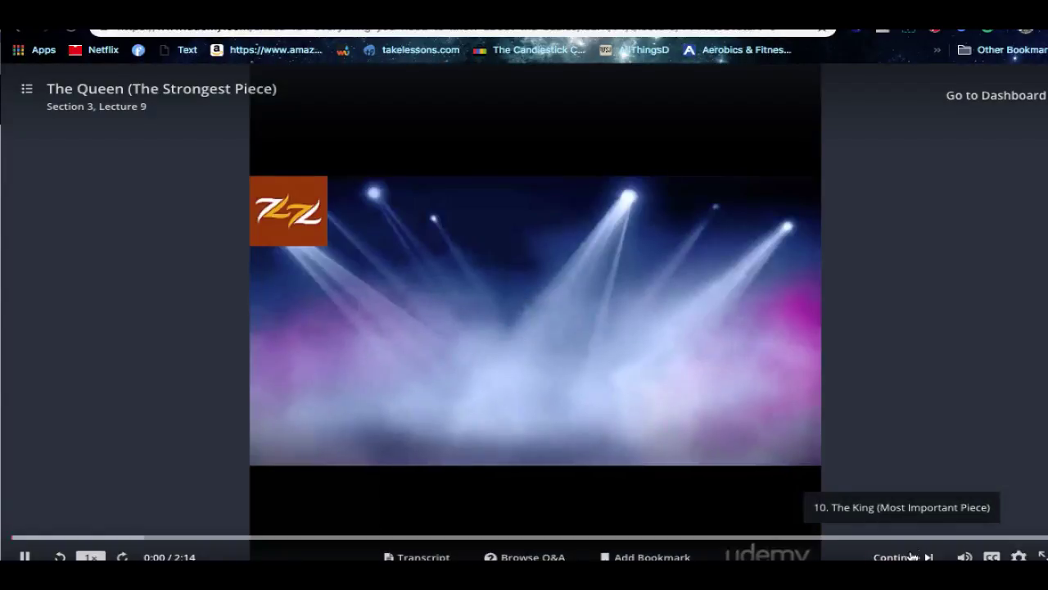
pyautogui.click(908, 556)
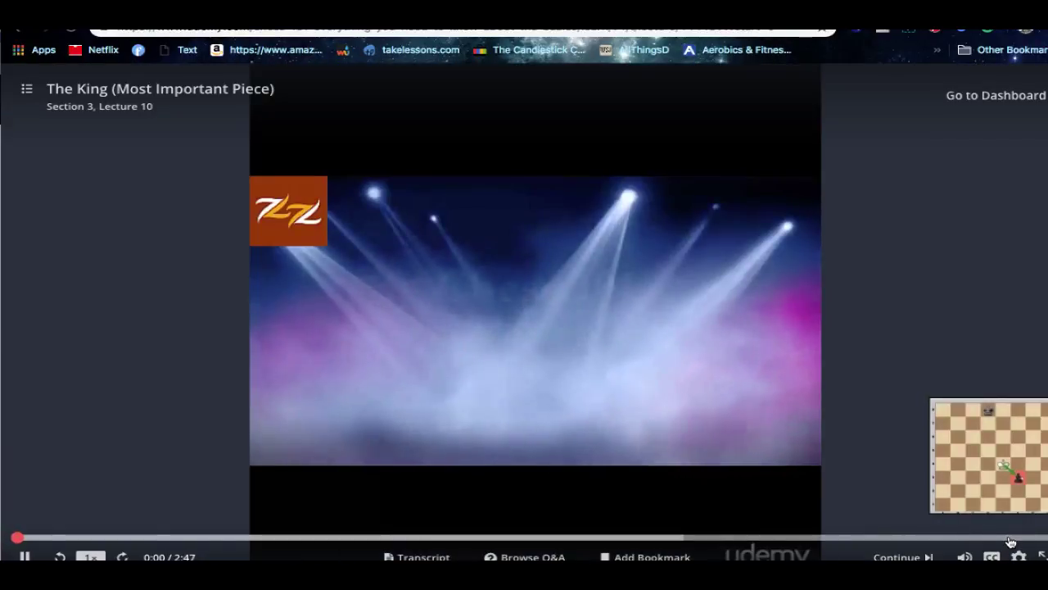
pyautogui.click(1011, 537)
pyautogui.click(901, 556)
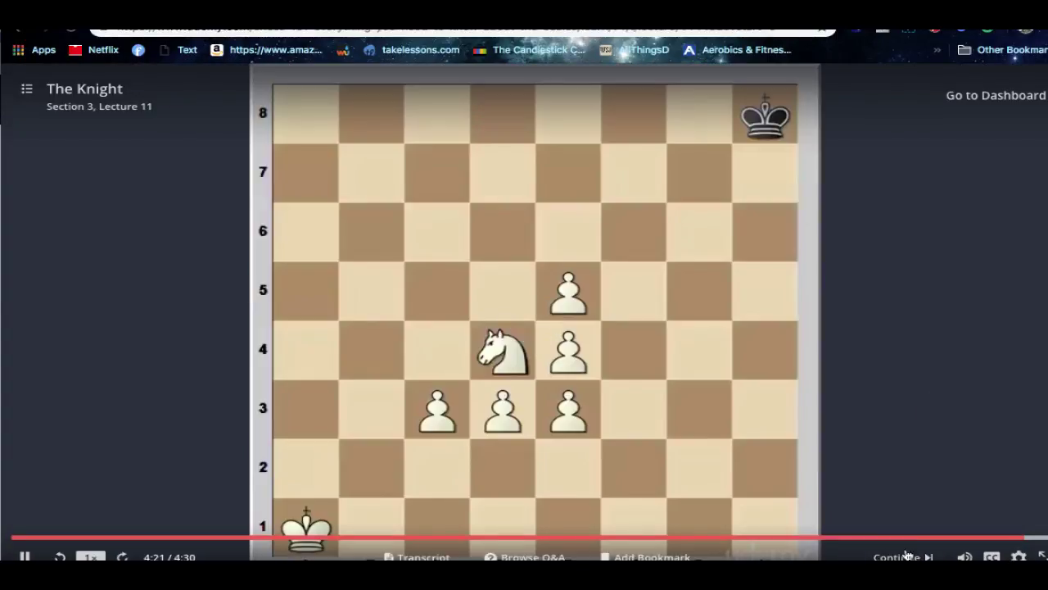
pyautogui.click(901, 556)
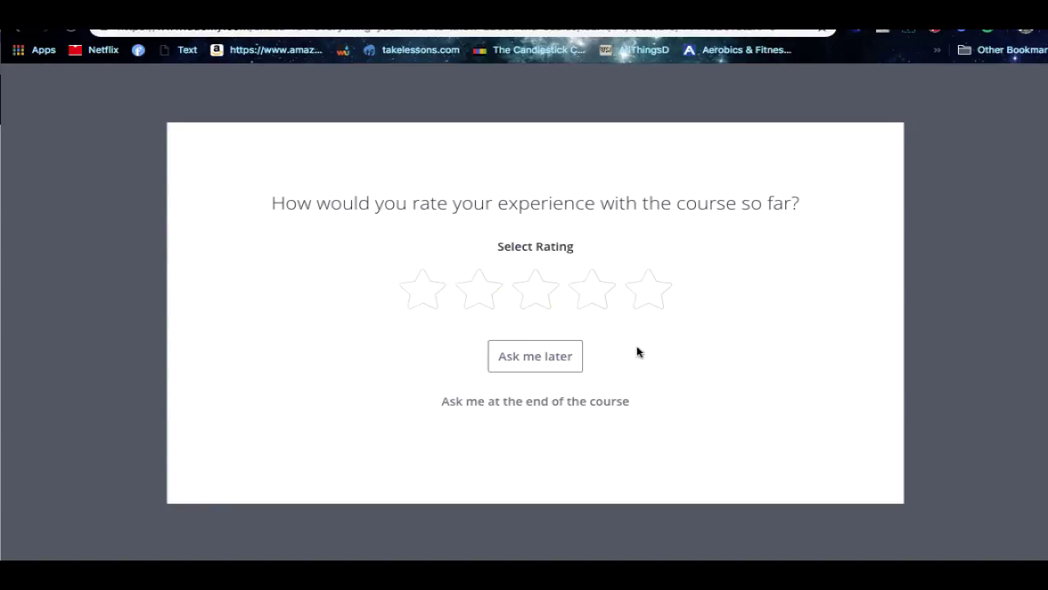
# Step: Rate the chess course five stars, leave the review text empty, and go back to choose being asked later
pyautogui.click(650, 300)
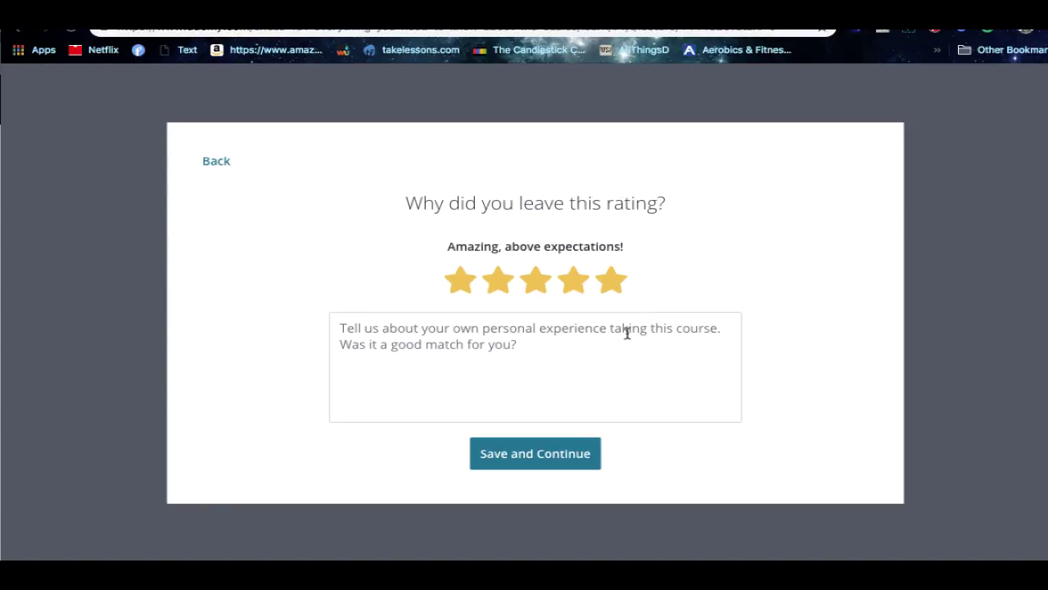
pyautogui.click(456, 326)
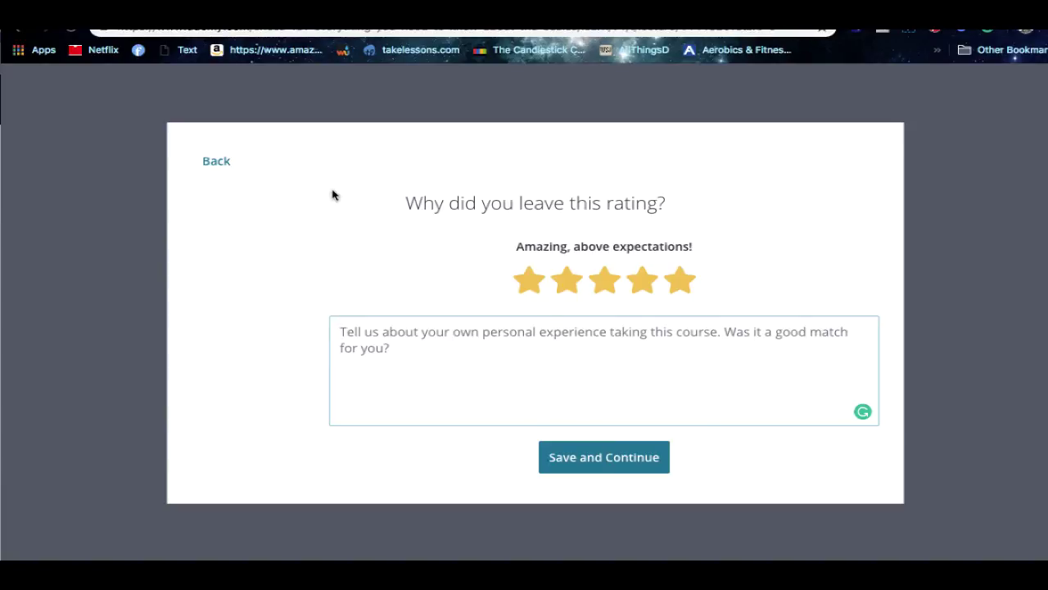
pyautogui.click(217, 162)
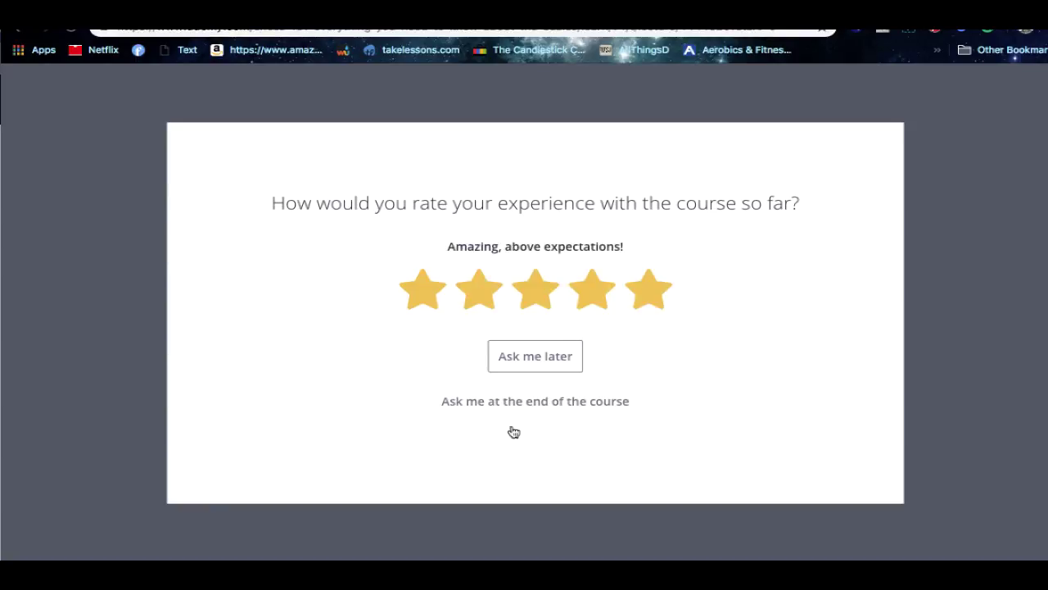
pyautogui.click(547, 362)
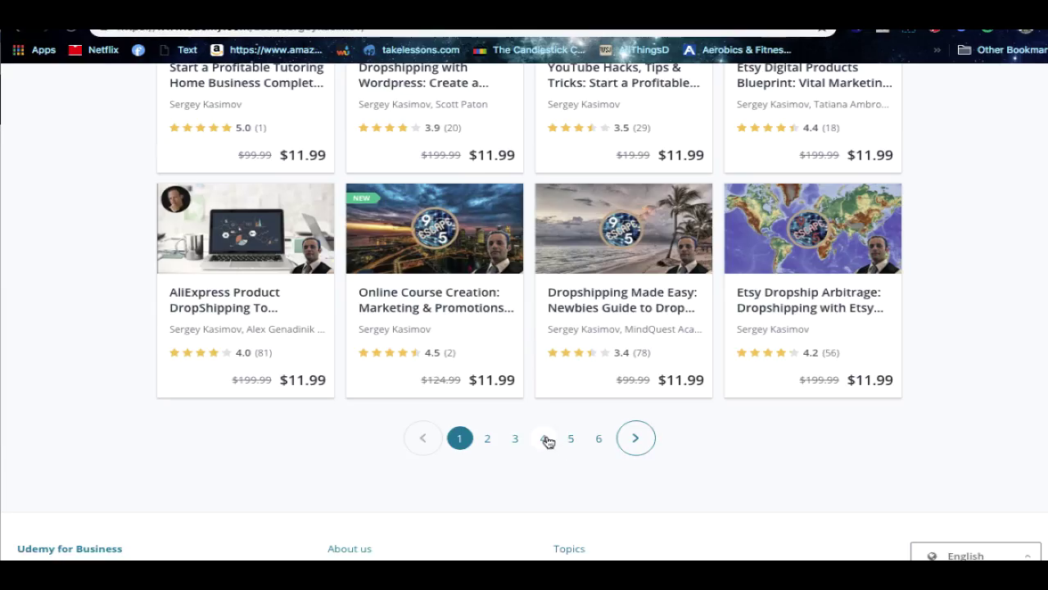
# Step: Go to page 4 of the profile's taught courses and look through the listed courses and their ratings
pyautogui.click(546, 439)
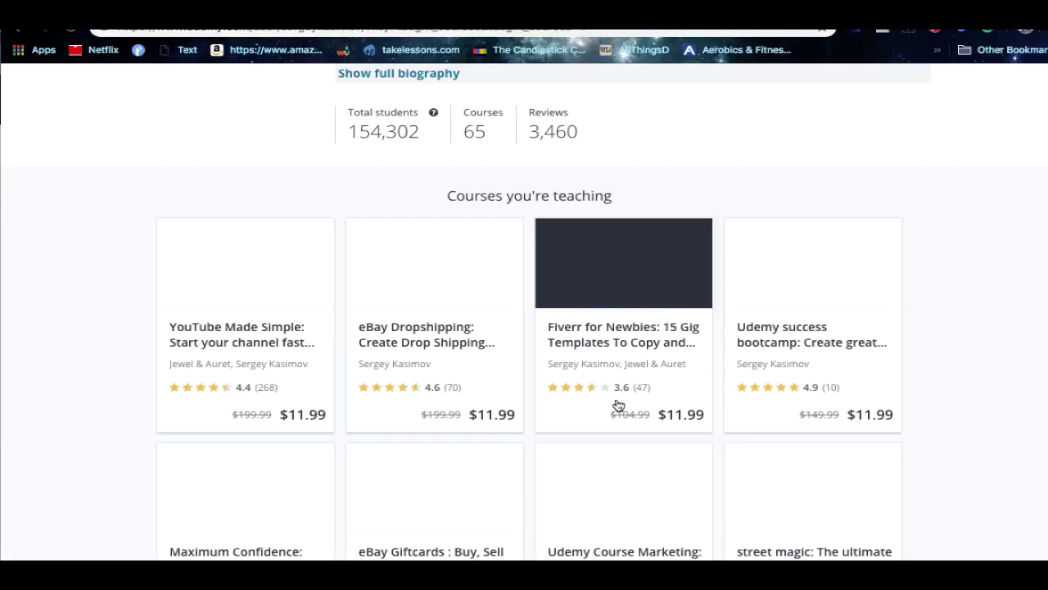
pyautogui.scroll(-3, 624, 402)
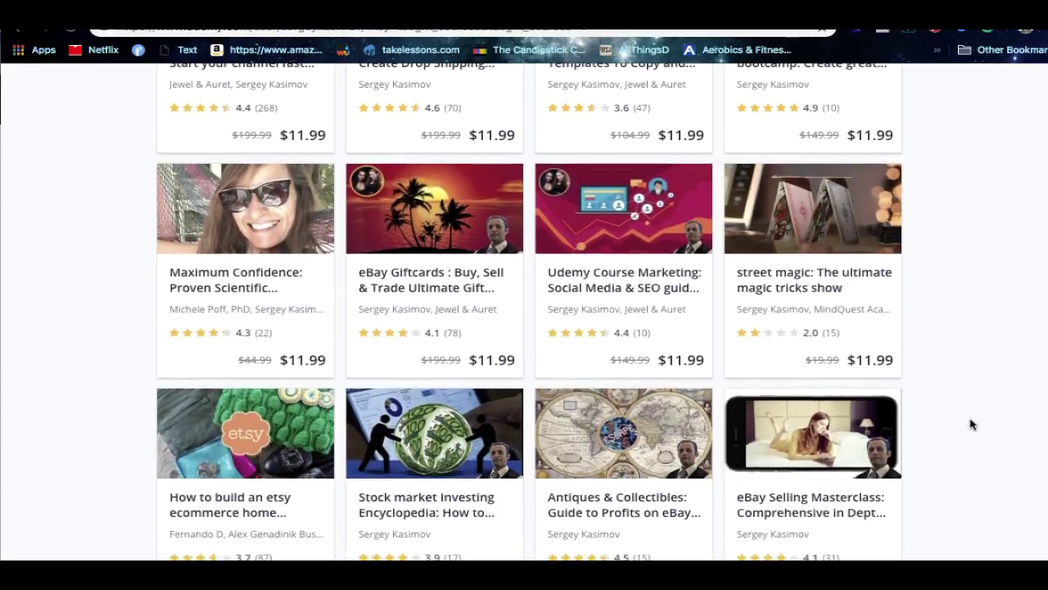
pyautogui.scroll(-2, 970, 424)
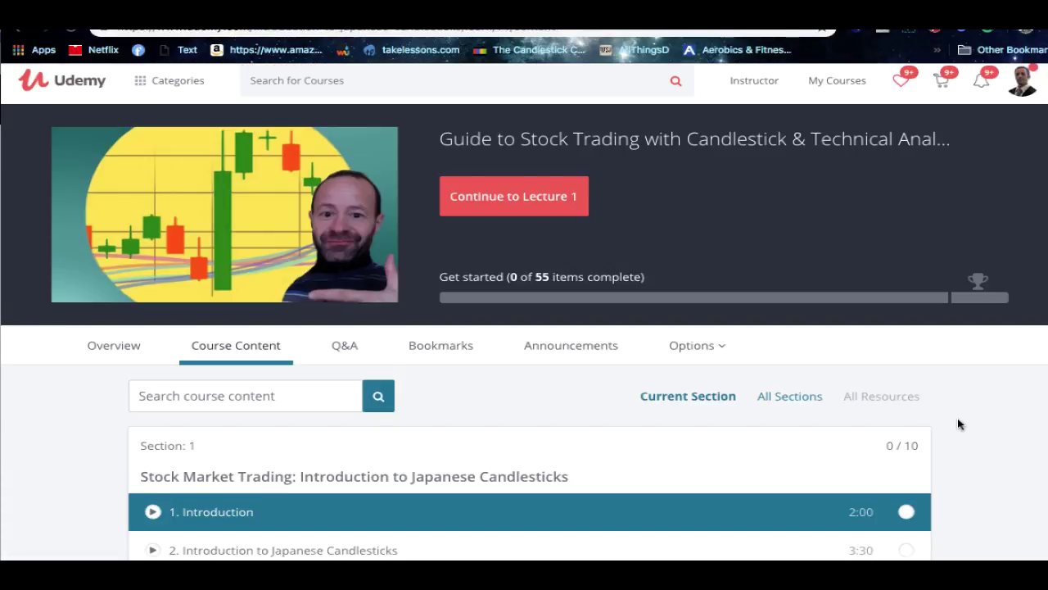
# Step: Look over the "Guide to Stock Trading with Candlestick" course page and return to the full My Courses list
pyautogui.scroll(-1, 719, 282)
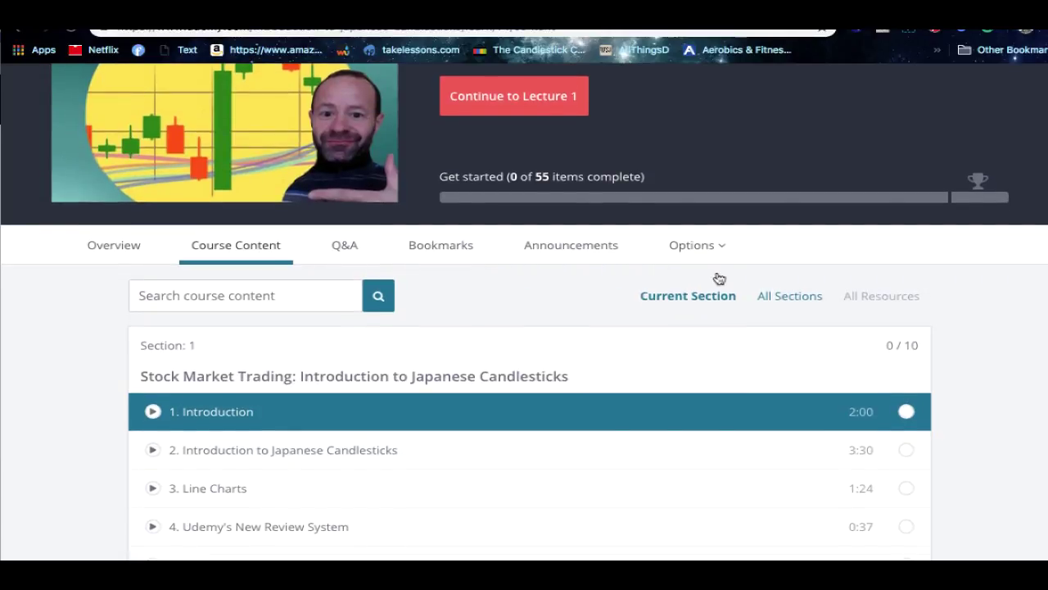
pyautogui.scroll(1, 393, 227)
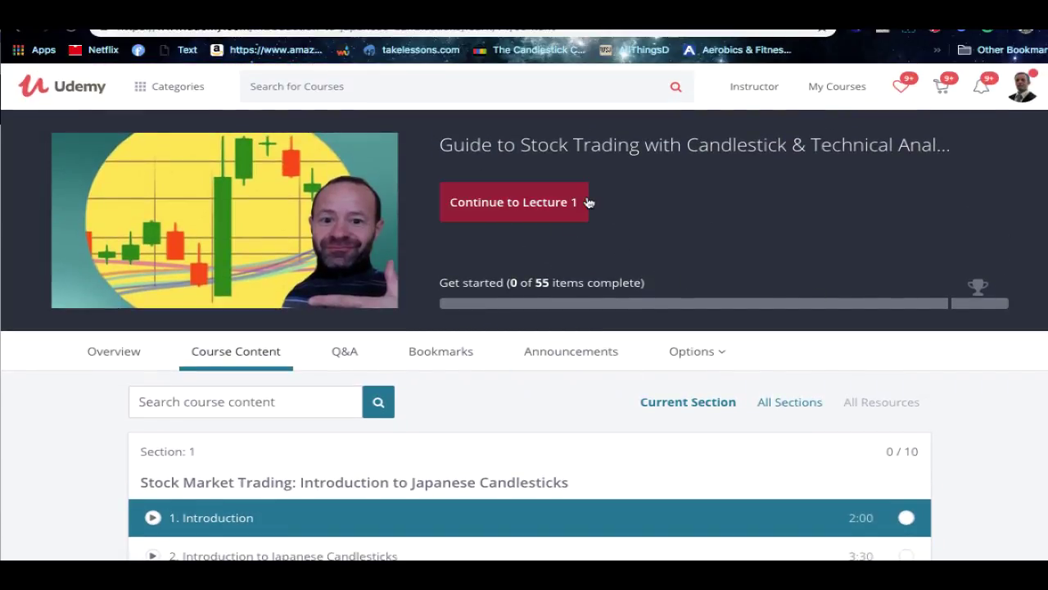
pyautogui.moveTo(813, 85)
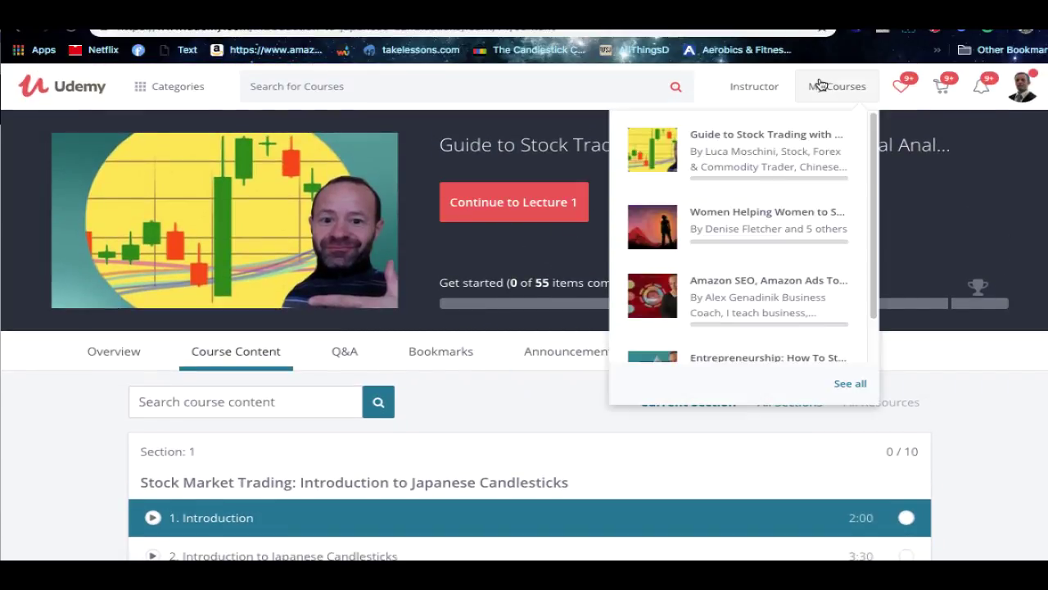
pyautogui.click(847, 385)
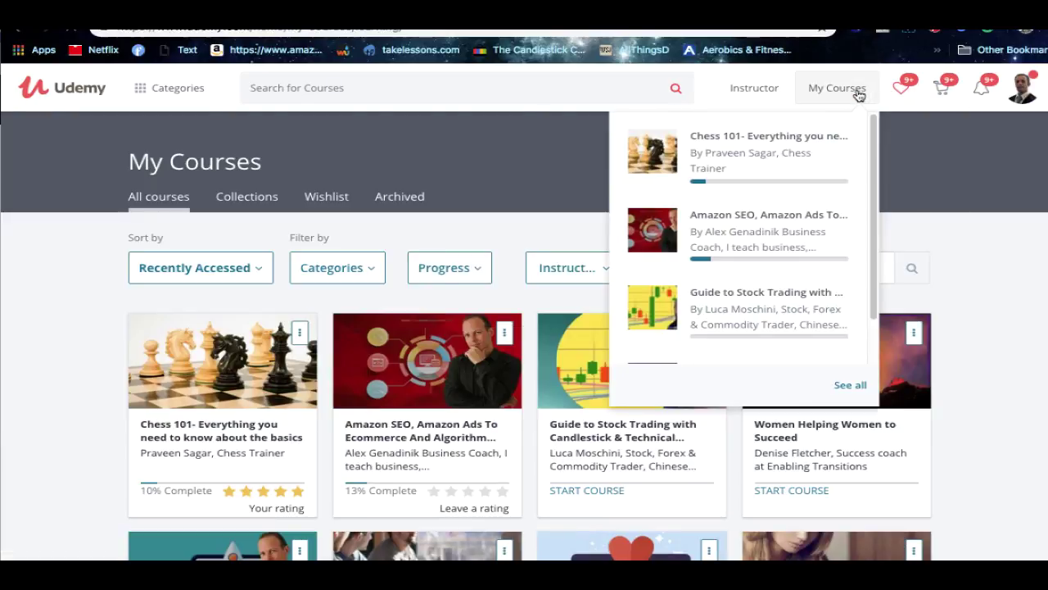
# Step: Look over the completion and rating status of recently accessed courses and open the rating form for "Amazon SEO, Amazon Ads To Ecommerce"
pyautogui.scroll(-1, 435, 377)
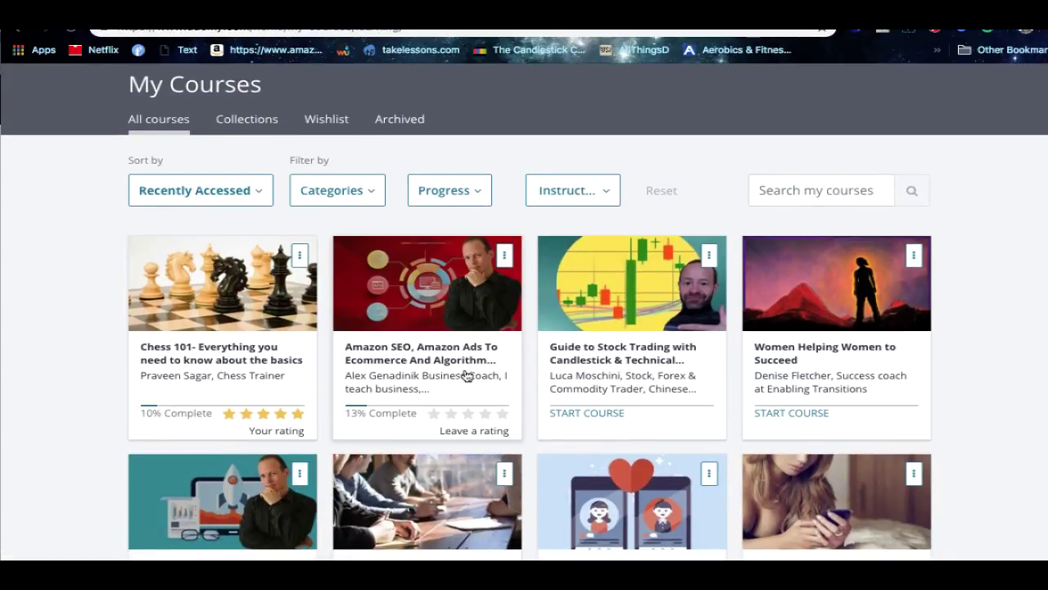
pyautogui.scroll(-1, 263, 398)
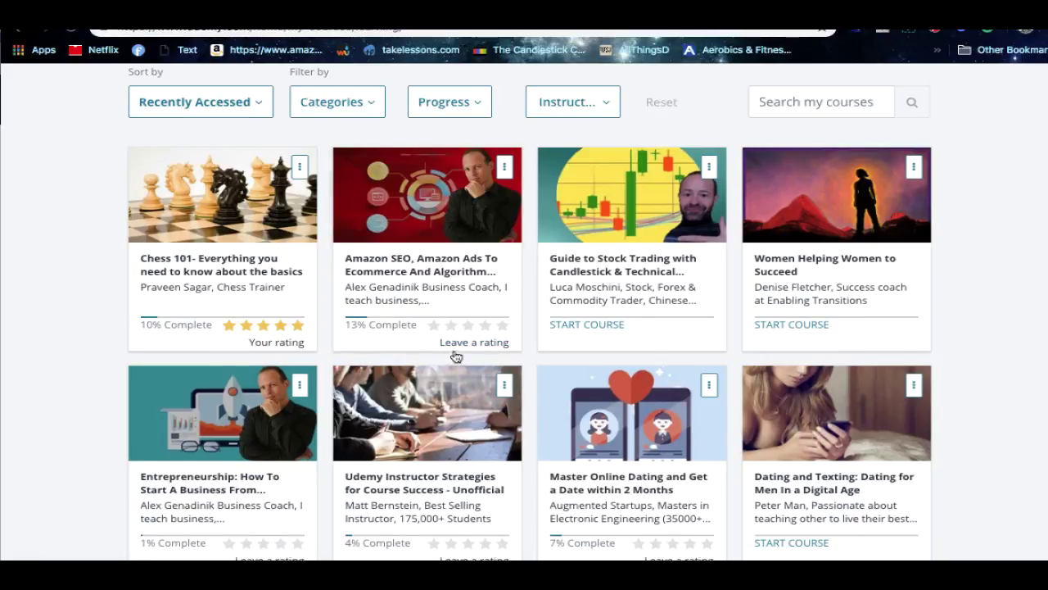
pyautogui.scroll(-1, 456, 356)
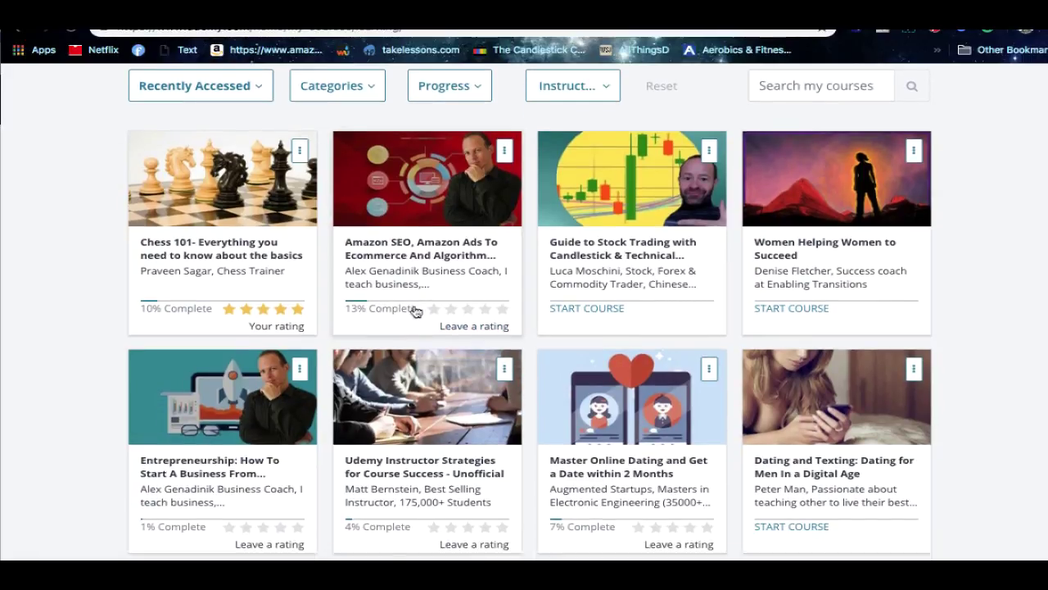
pyautogui.click(500, 325)
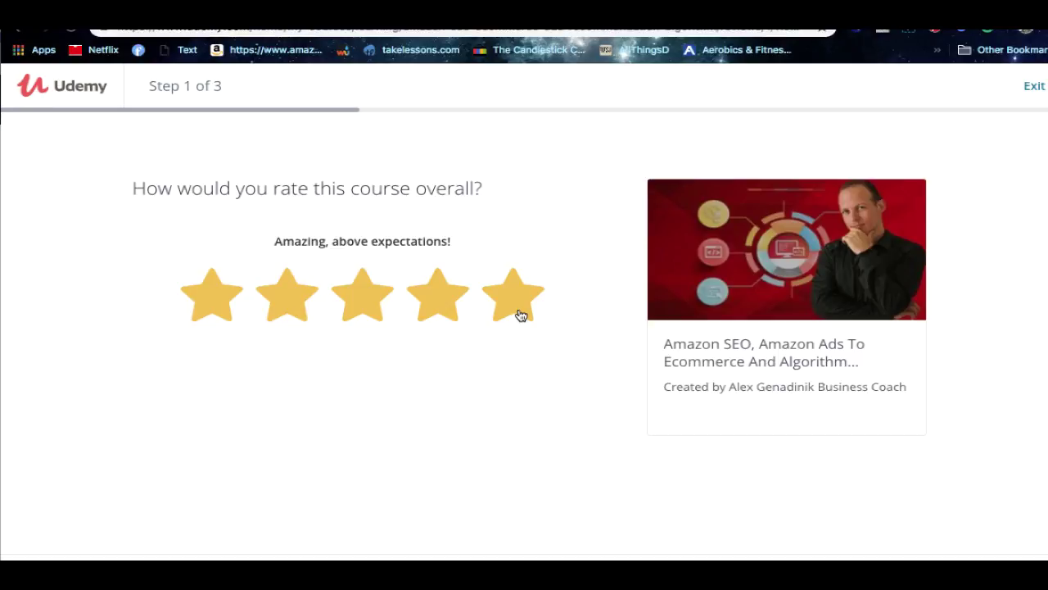
# Step: Try an overall rating of two and a half stars for the course and change it to five stars
pyautogui.click(350, 312)
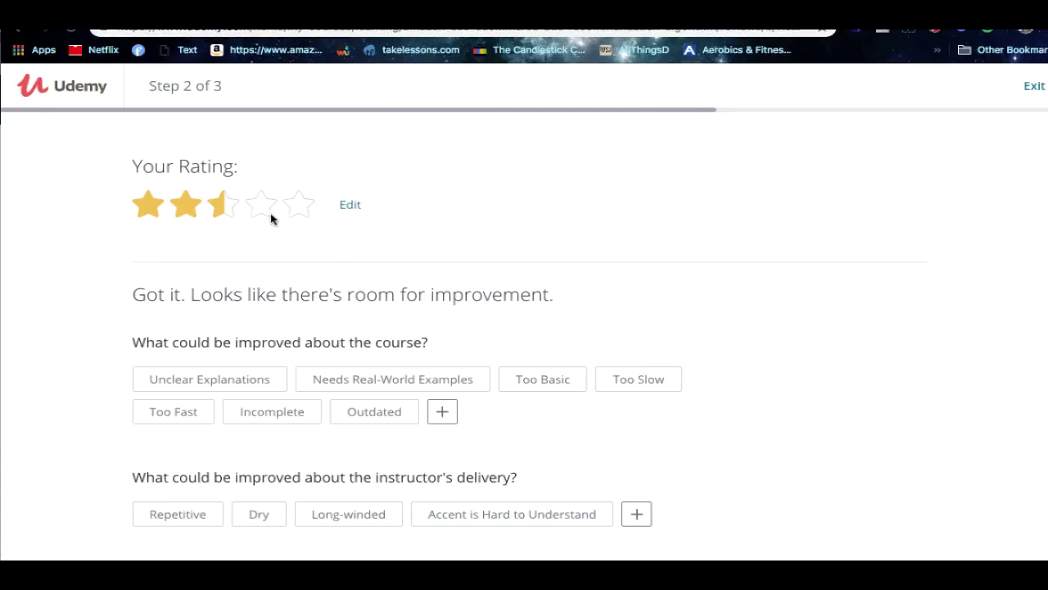
pyautogui.click(351, 206)
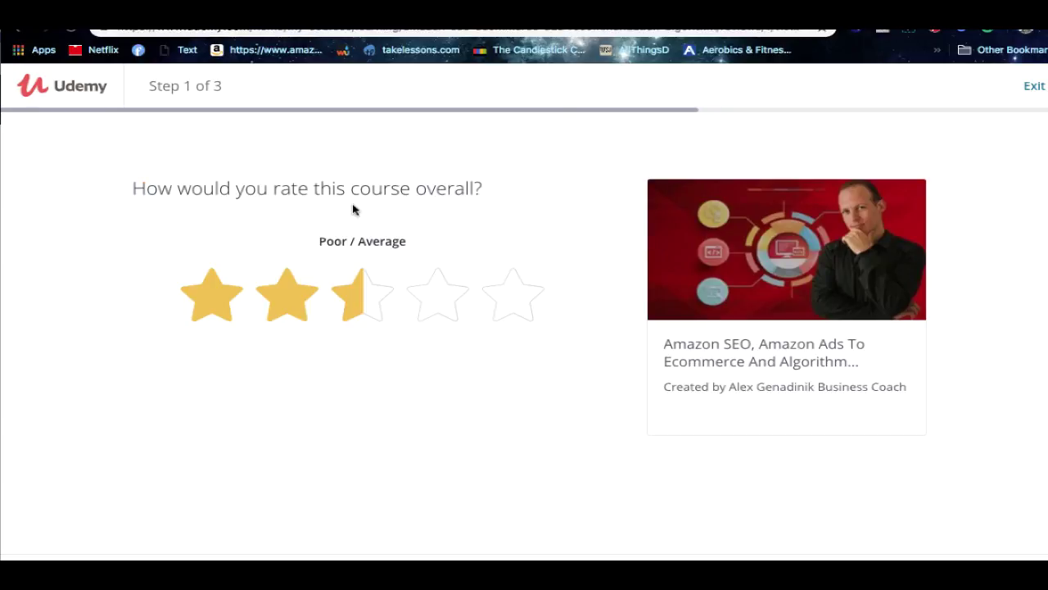
pyautogui.click(518, 307)
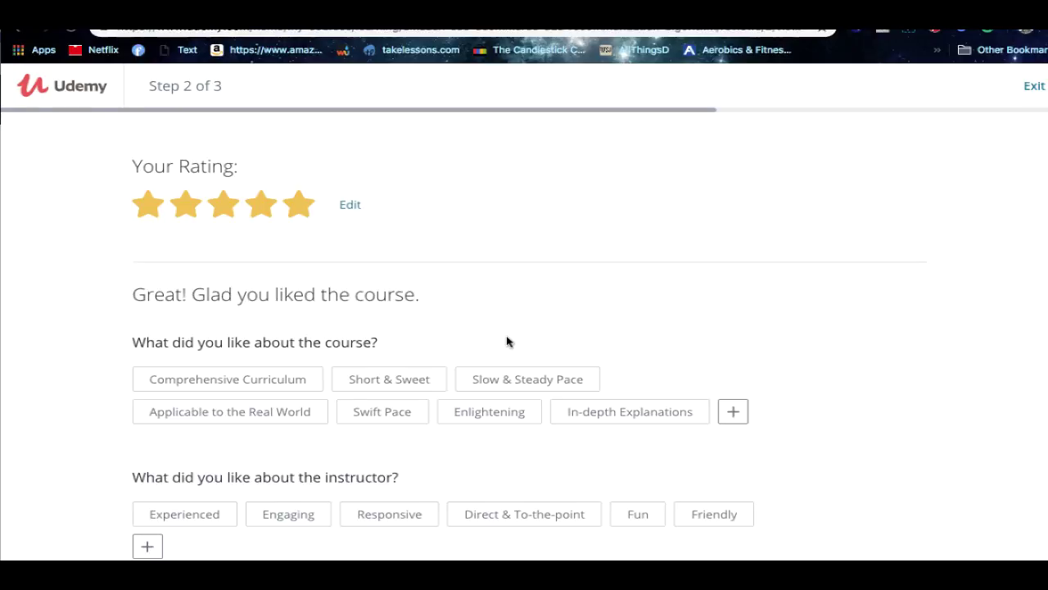
# Step: Select Comprehensive Curriculum, Enlightening and Slow & Steady Pace as what was liked about the course
pyautogui.scroll(-2, 502, 360)
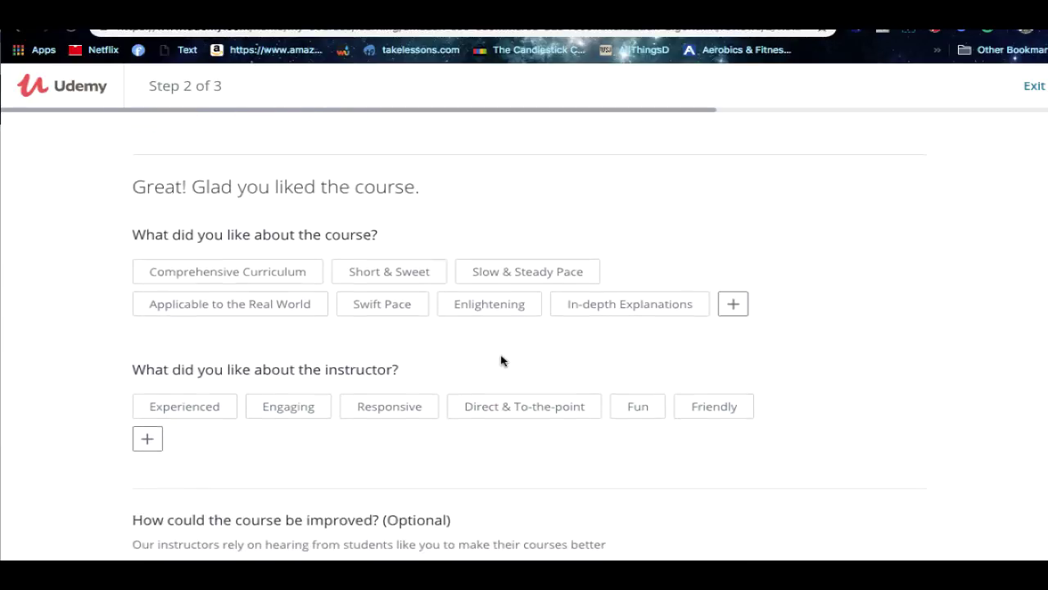
pyautogui.click(252, 257)
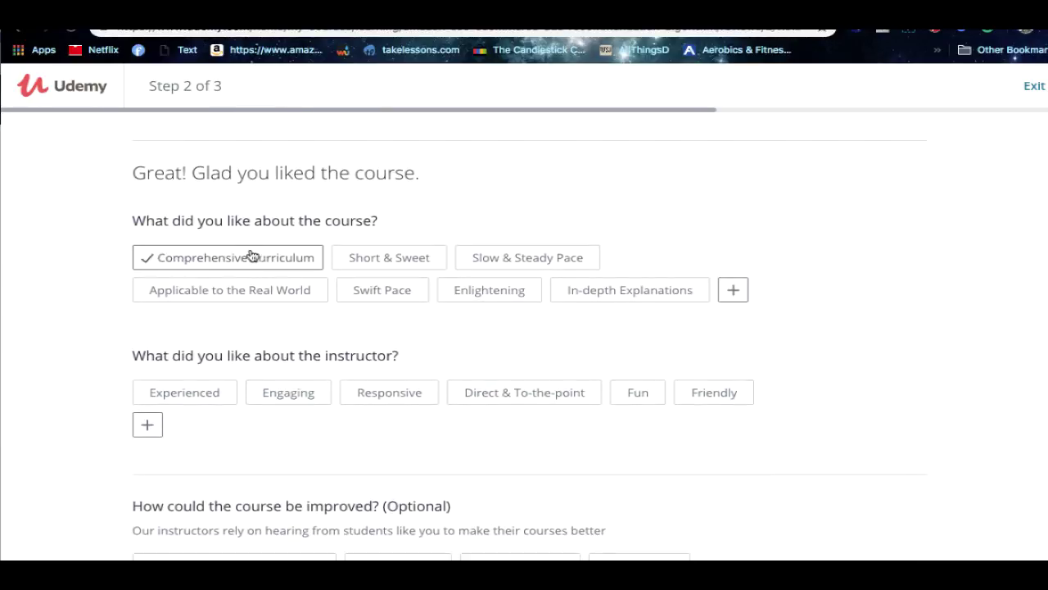
pyautogui.click(500, 294)
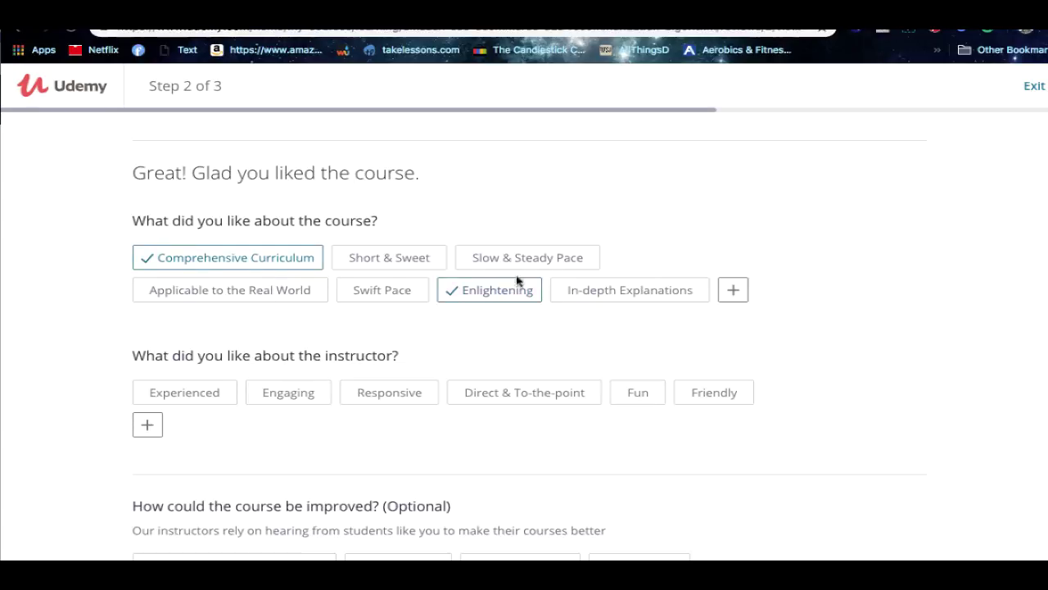
pyautogui.click(524, 265)
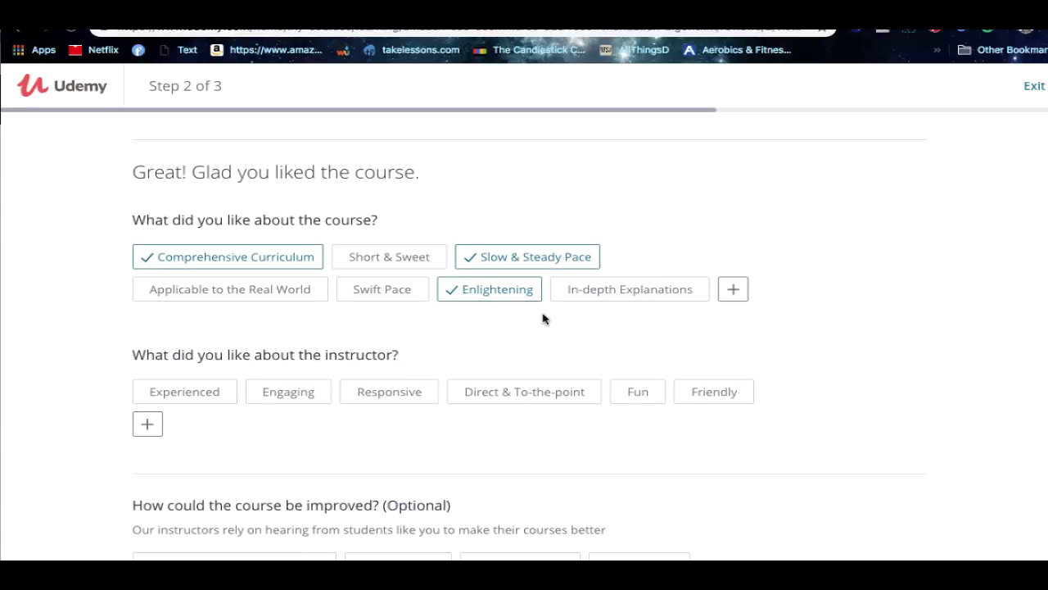
# Step: Select Experienced, Responsive, Engaging, Direct & To-the-point and Fun as what was liked about the instructor
pyautogui.scroll(-2, 543, 317)
pyautogui.click(231, 237)
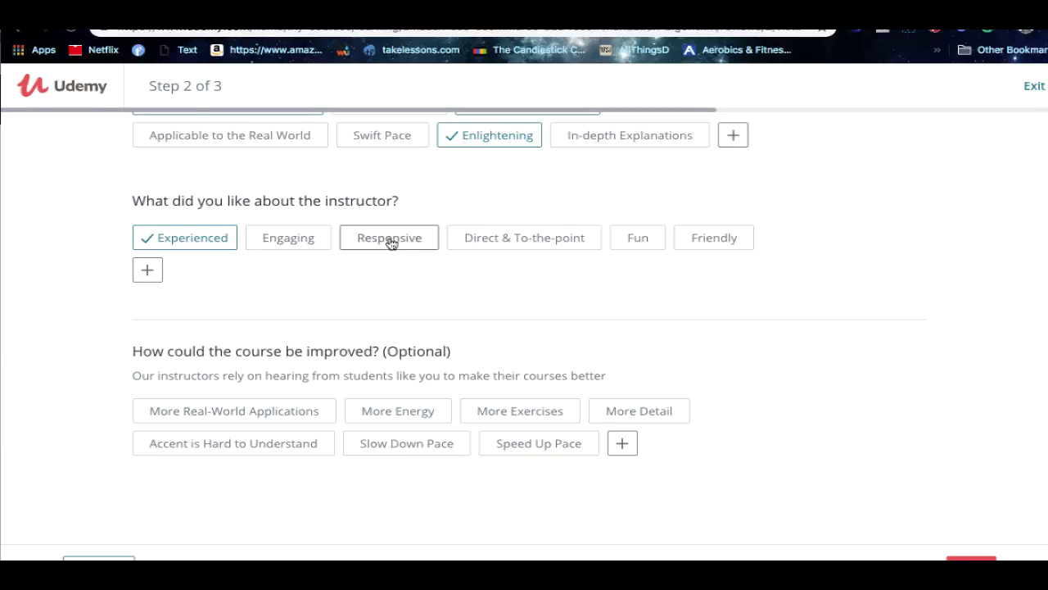
pyautogui.click(390, 243)
pyautogui.click(304, 241)
pyautogui.click(534, 247)
pyautogui.click(623, 240)
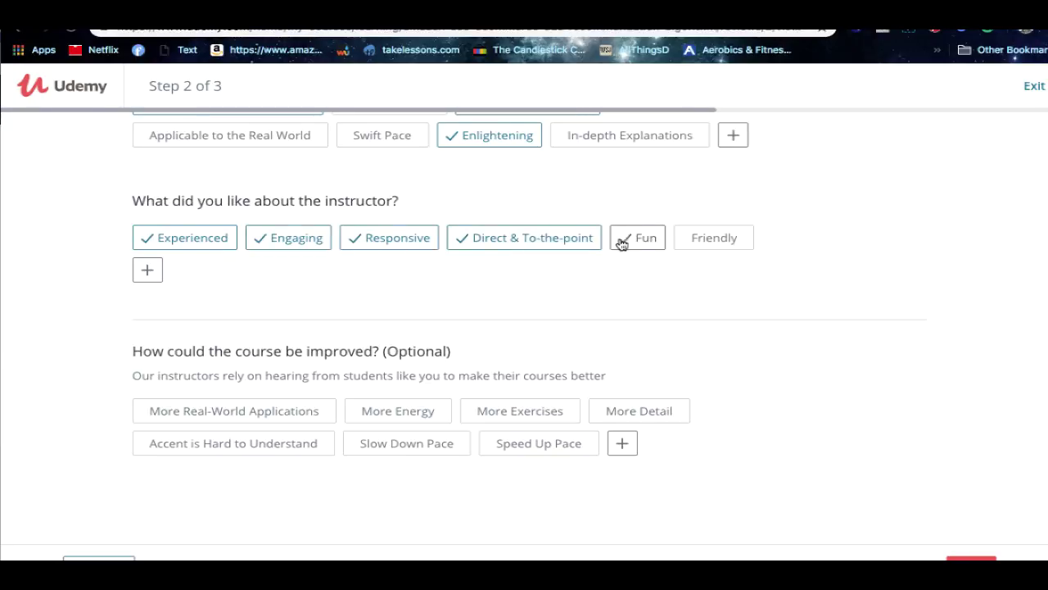
# Step: Add Friendly to the qualities liked about the instructor and open the field for another instructor quality
pyautogui.click(716, 237)
pyautogui.scroll(1, 697, 262)
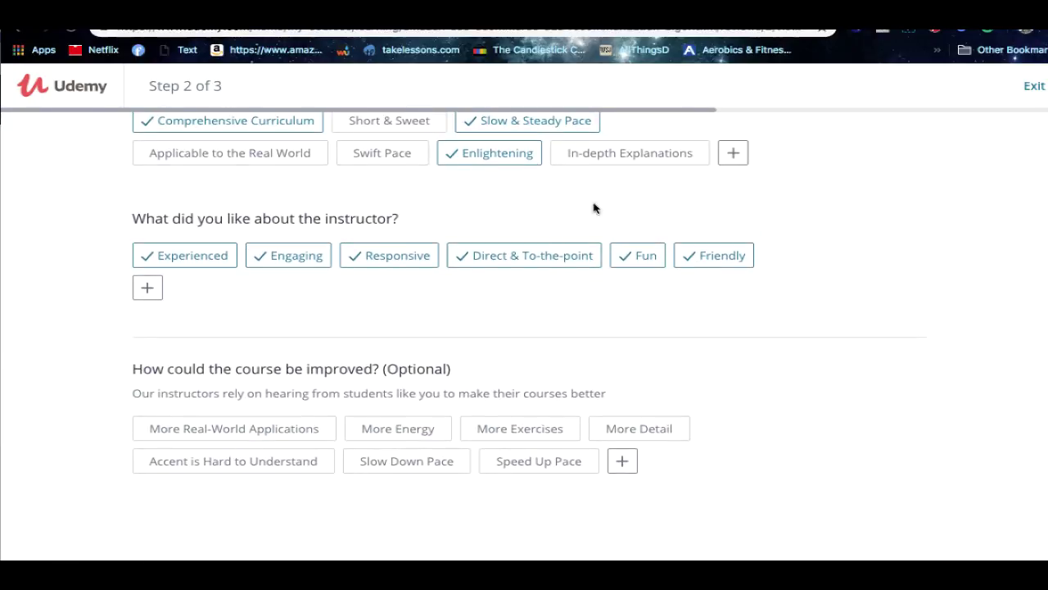
pyautogui.click(147, 289)
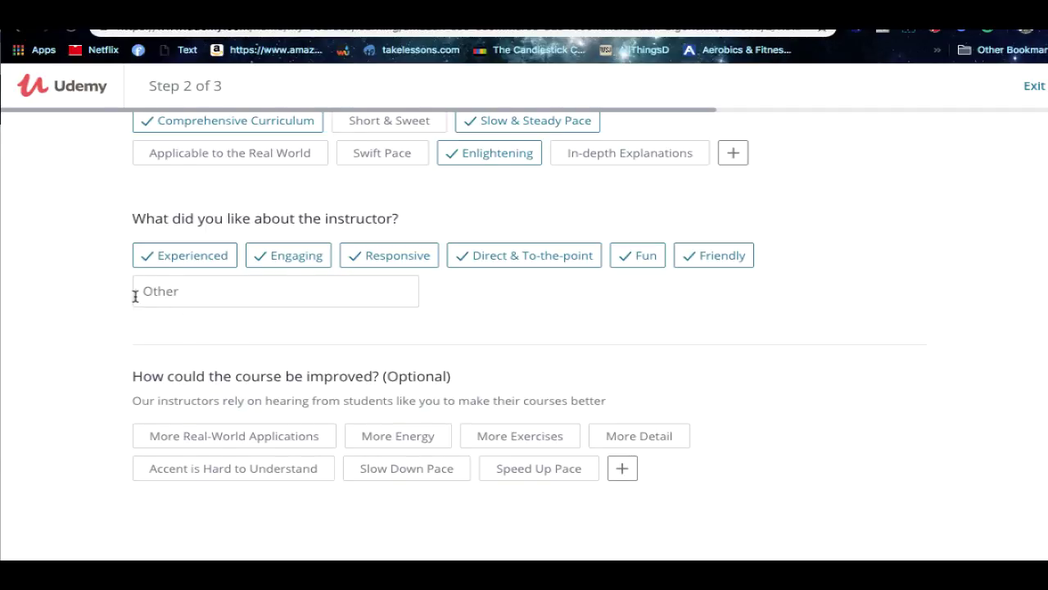
pyautogui.scroll(-1, 320, 335)
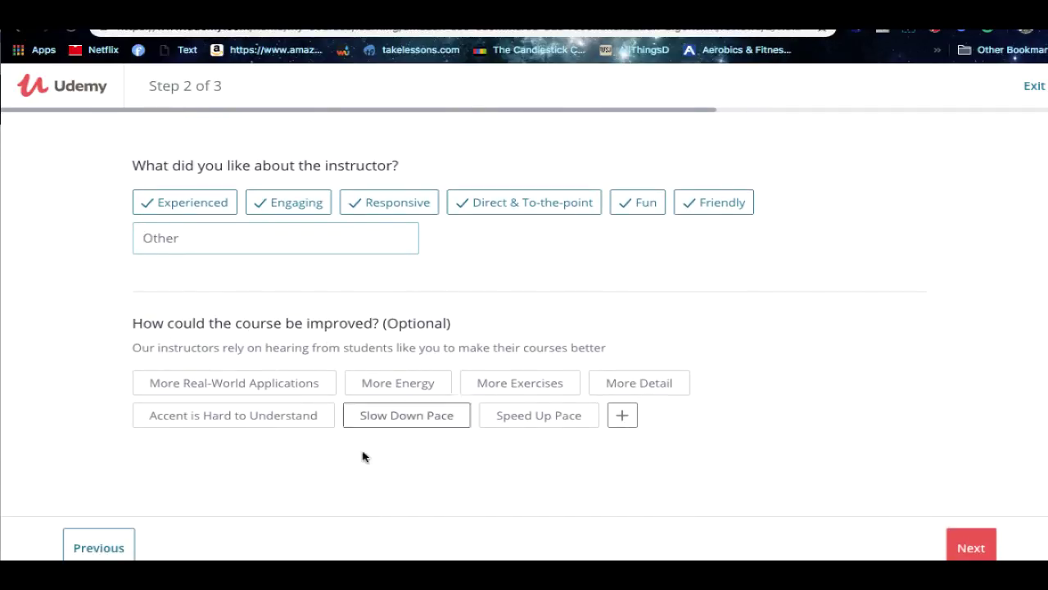
# Step: Try Slow Down Pace as a suggested course improvement and clear it again
pyautogui.click(402, 422)
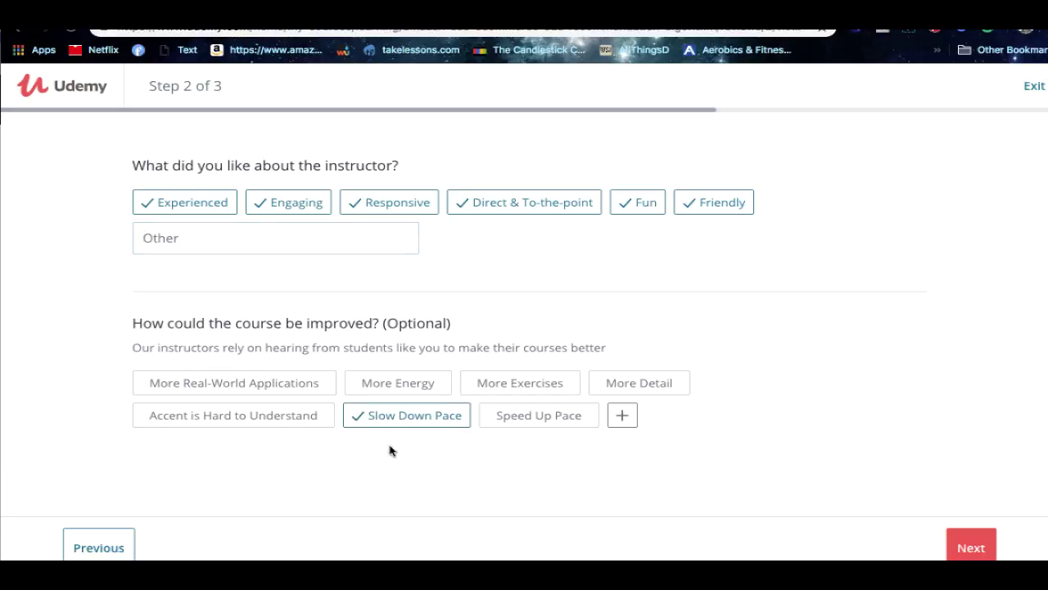
pyautogui.click(232, 421)
pyautogui.click(234, 416)
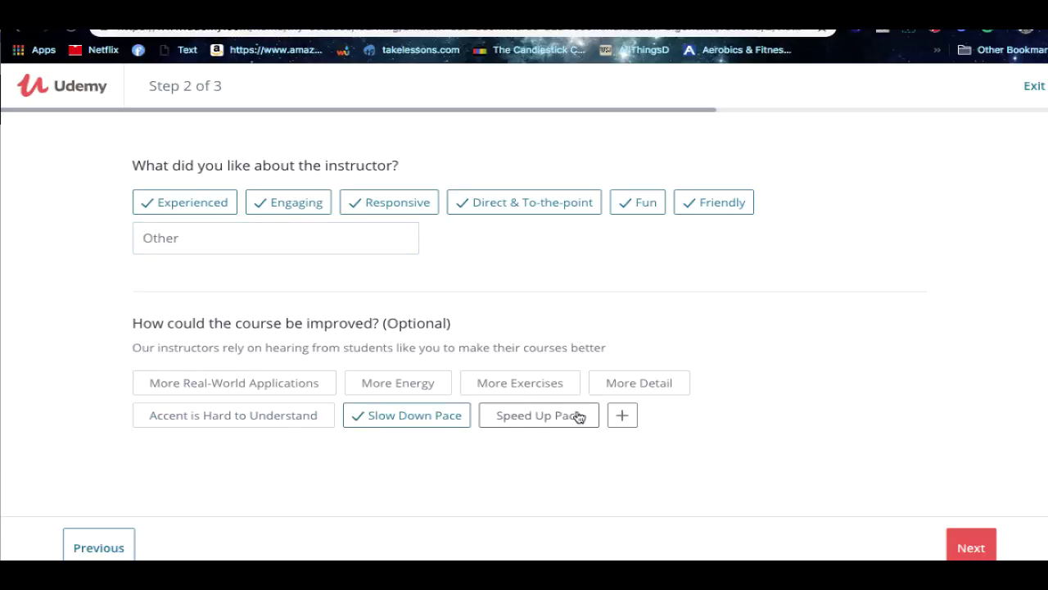
pyautogui.click(387, 420)
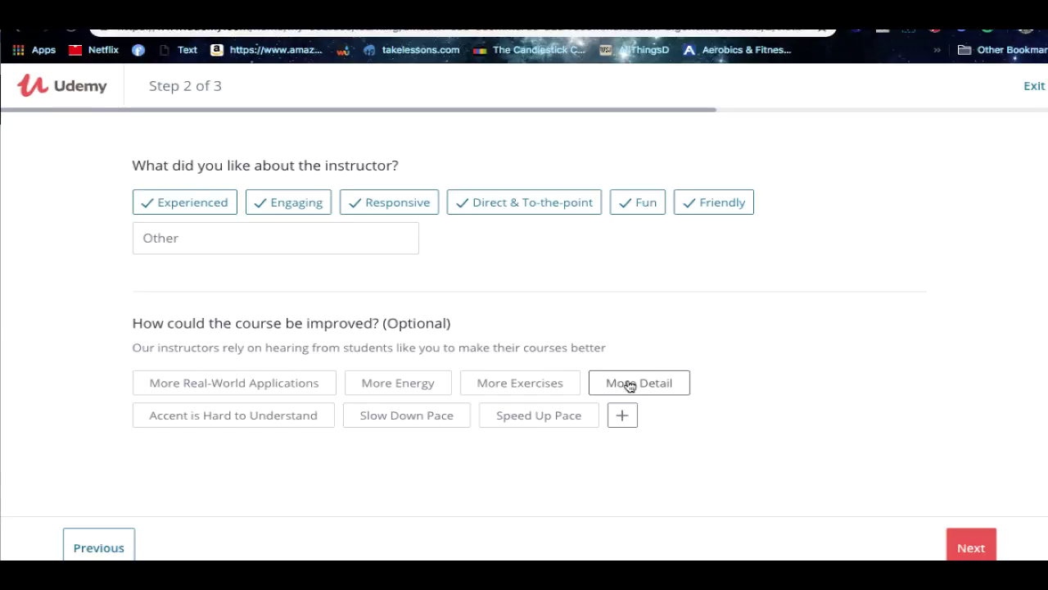
# Step: Open the free-text field for a different course improvement suggestion
pyautogui.click(622, 415)
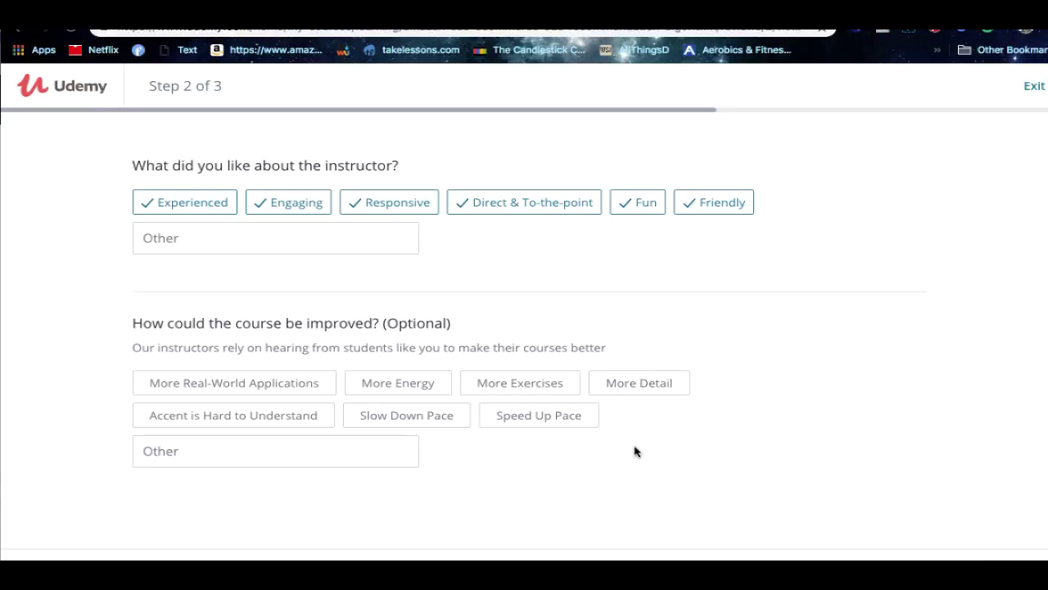
pyautogui.click(284, 444)
pyautogui.scroll(-1, 396, 482)
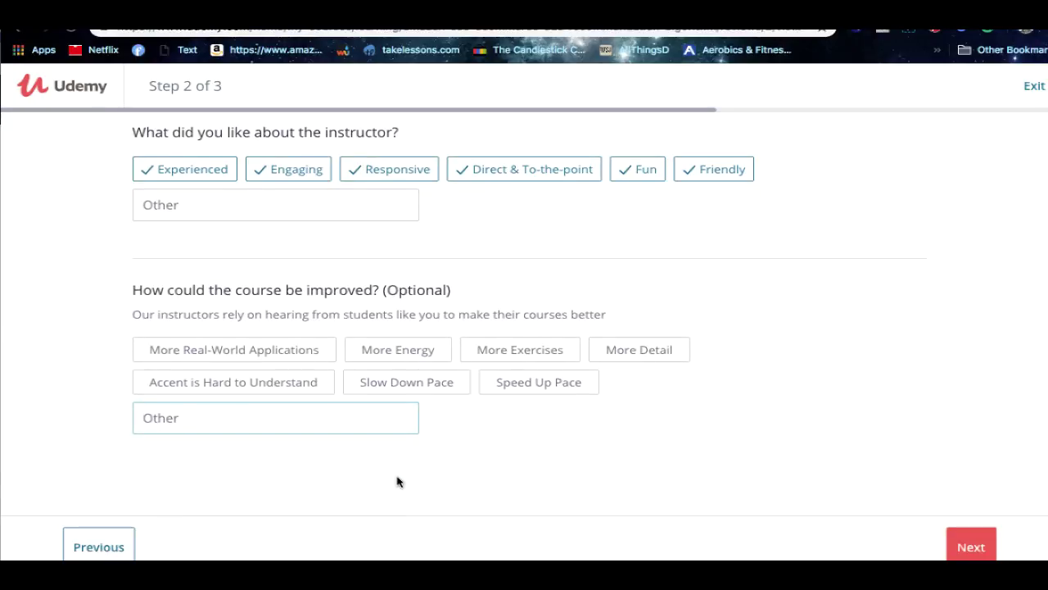
# Step: Continue to the written review and exit the rating form without entering a comment
pyautogui.click(971, 547)
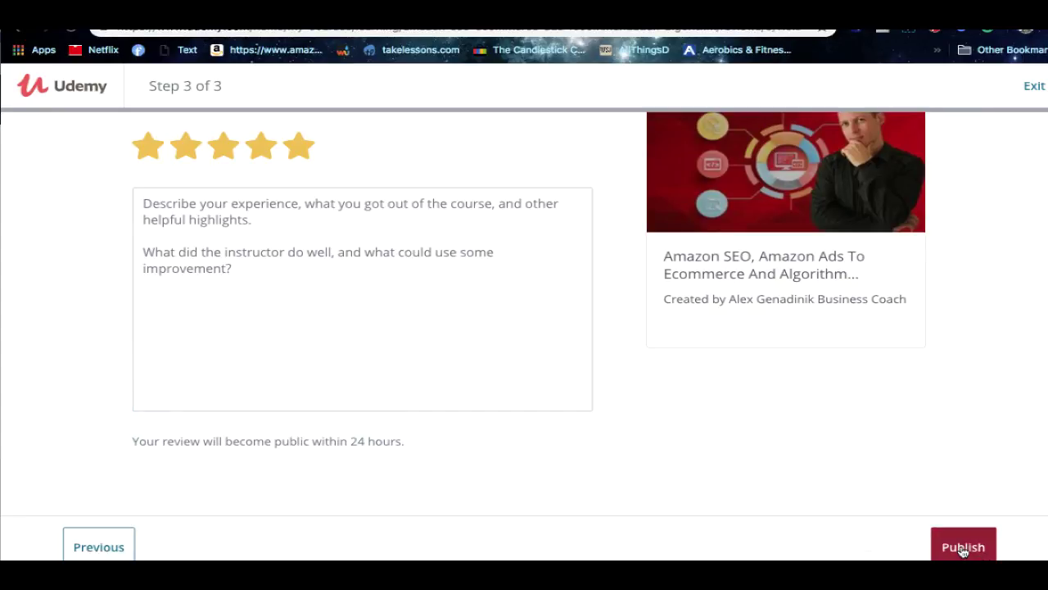
pyautogui.click(464, 322)
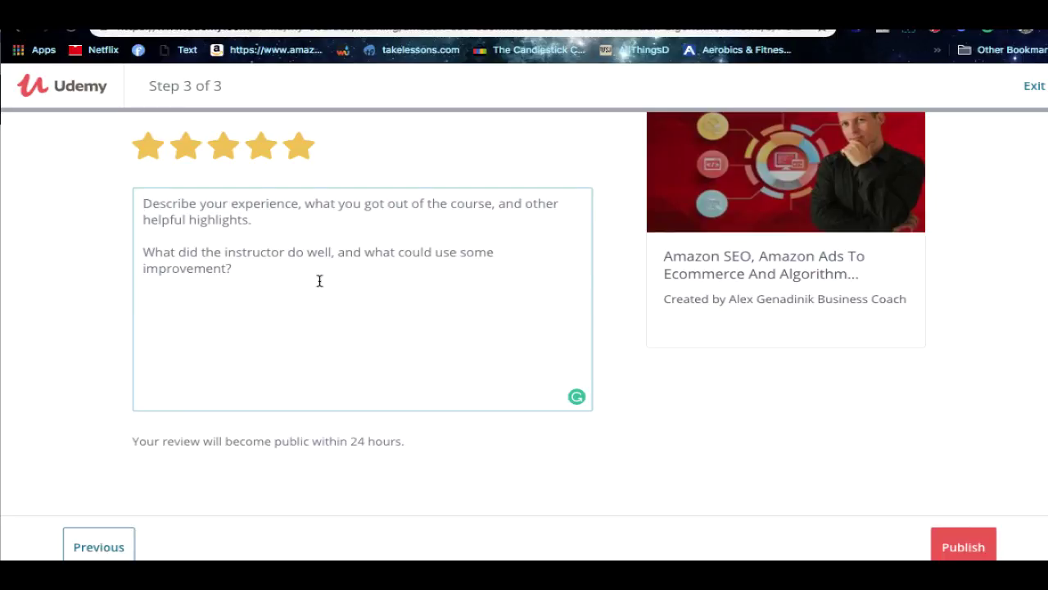
pyautogui.click(1035, 85)
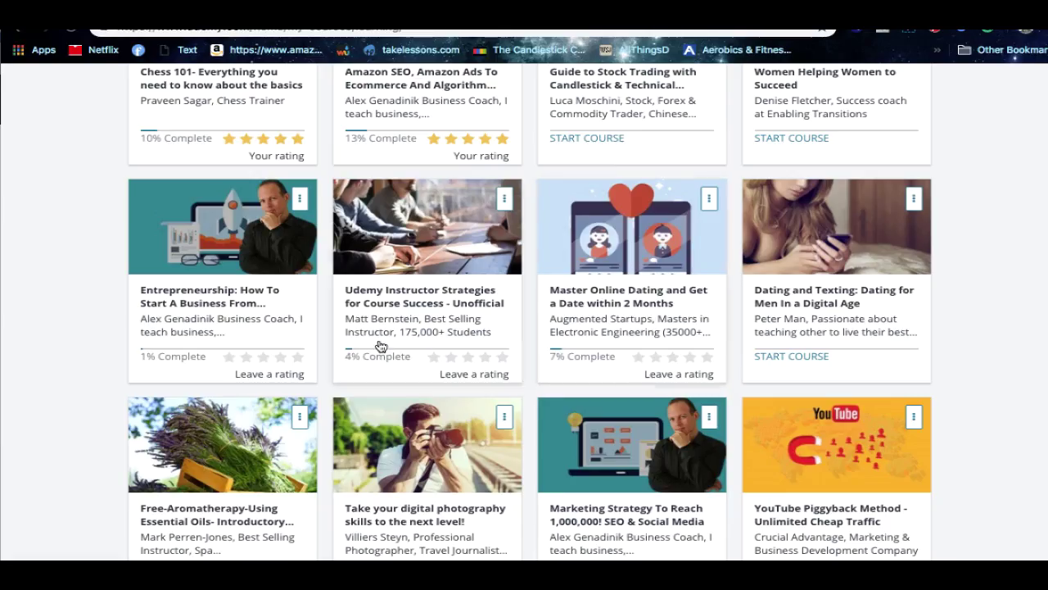
# Step: Open the "Take your digital photography skills to the next level!" course and look over its progress and recent activity
pyautogui.scroll(-2, 573, 361)
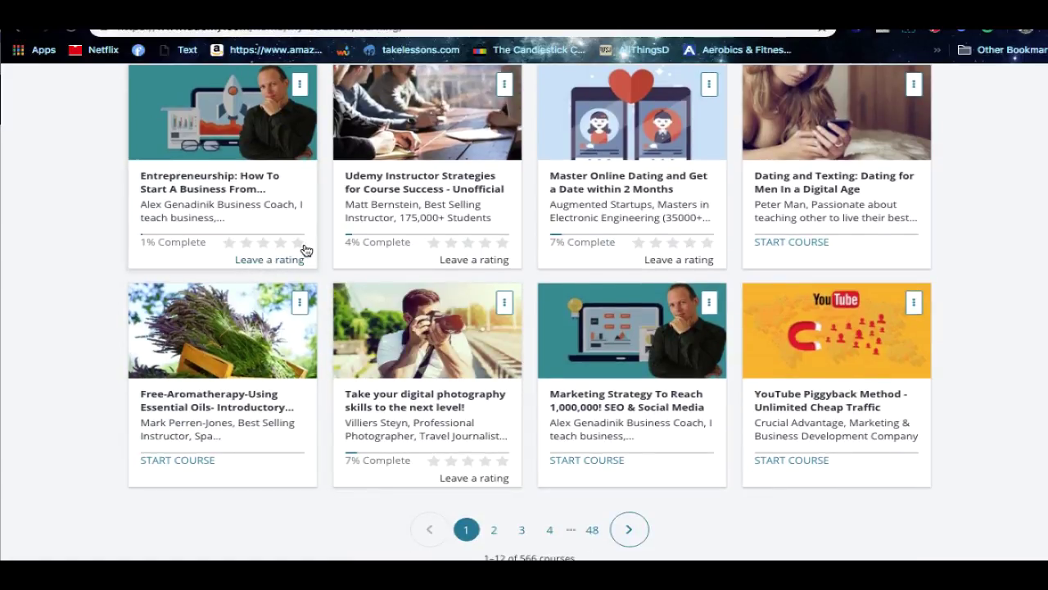
pyautogui.click(408, 412)
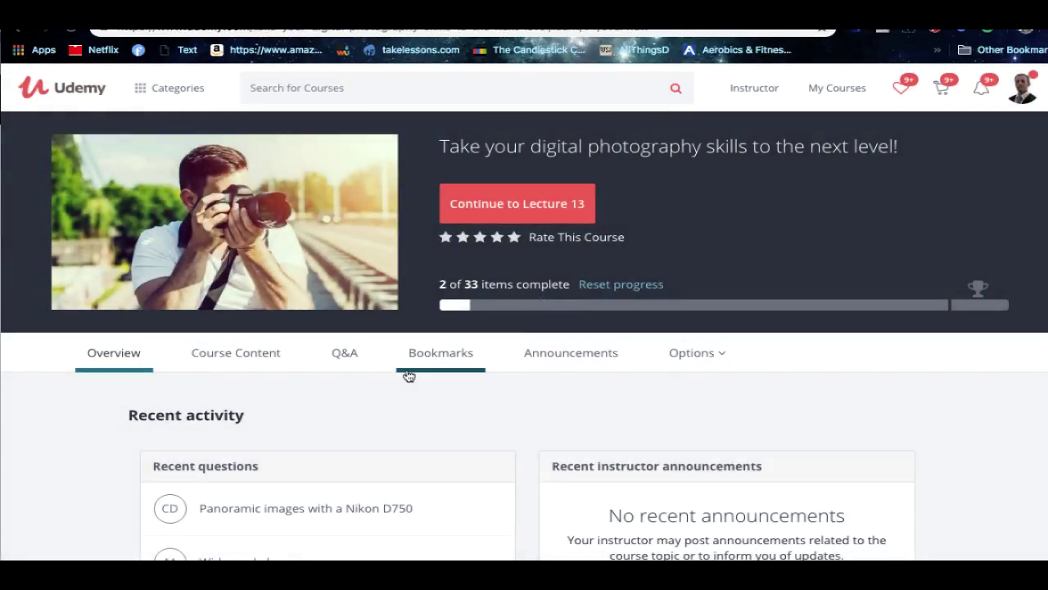
pyautogui.scroll(-2, 541, 486)
pyautogui.scroll(-2, 542, 486)
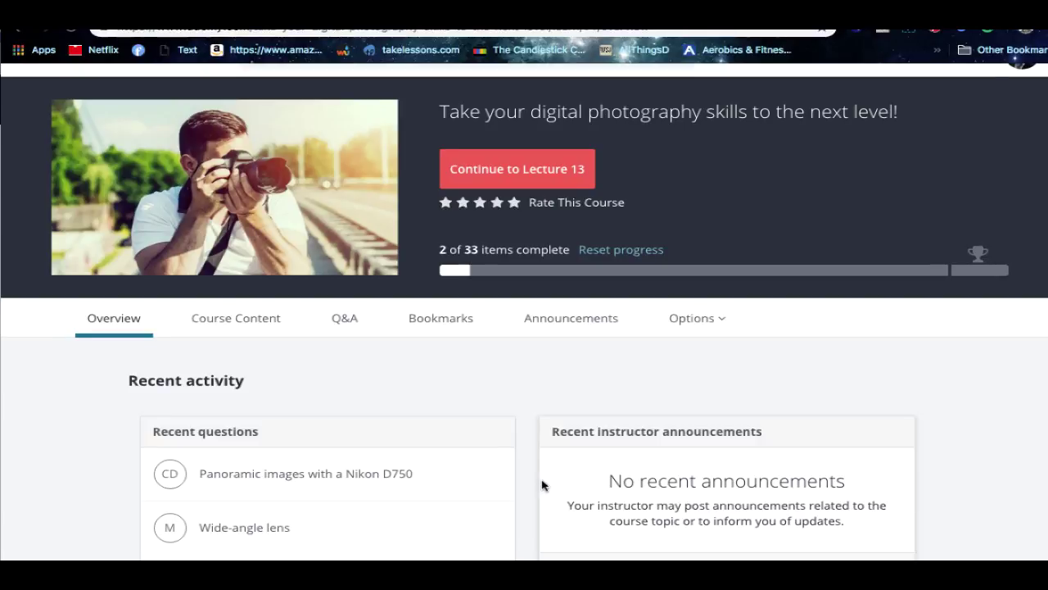
pyautogui.hscroll(2, 541, 485)
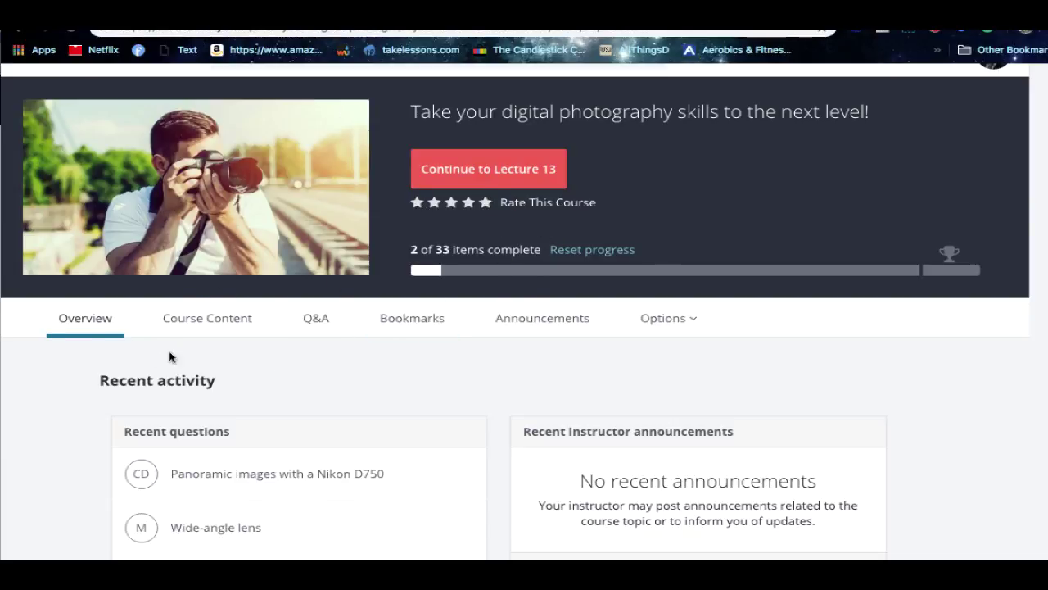
# Step: Open the photography course's rating form, try four and a half stars and change the overall rating to five stars
pyautogui.click(219, 332)
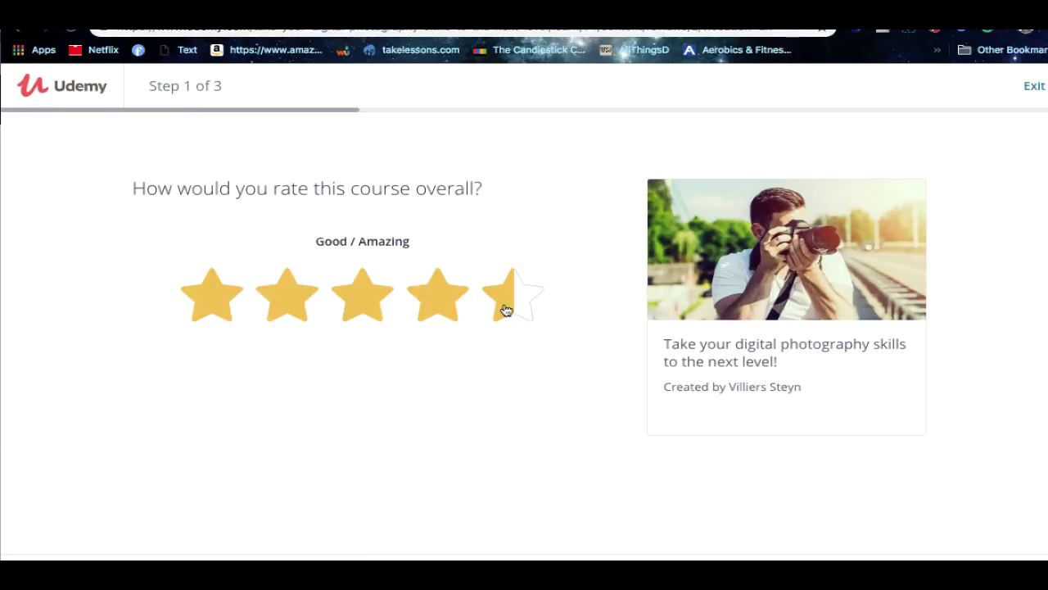
pyautogui.click(506, 310)
pyautogui.click(350, 206)
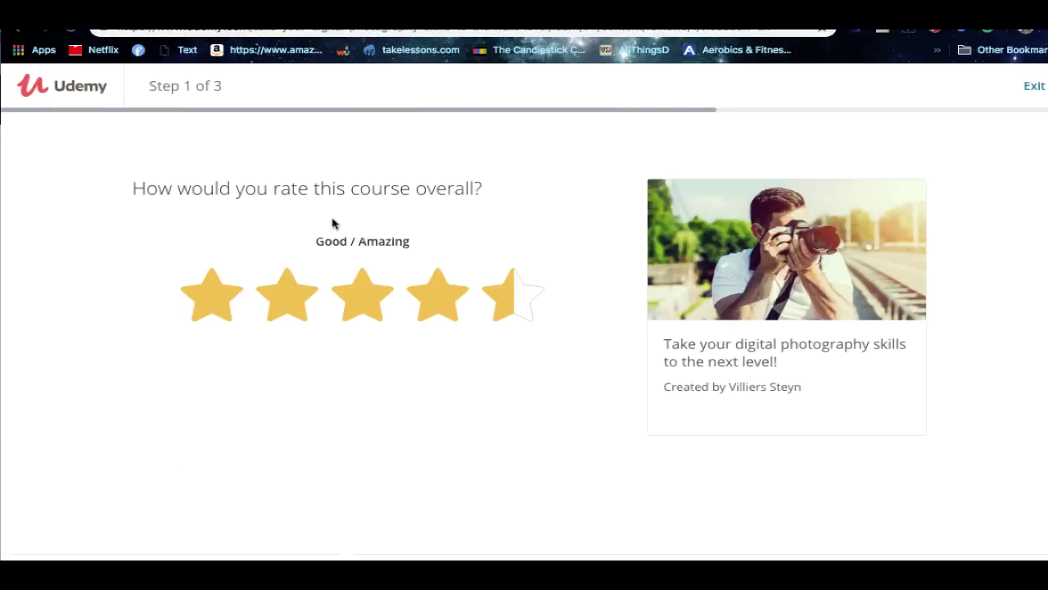
pyautogui.click(530, 303)
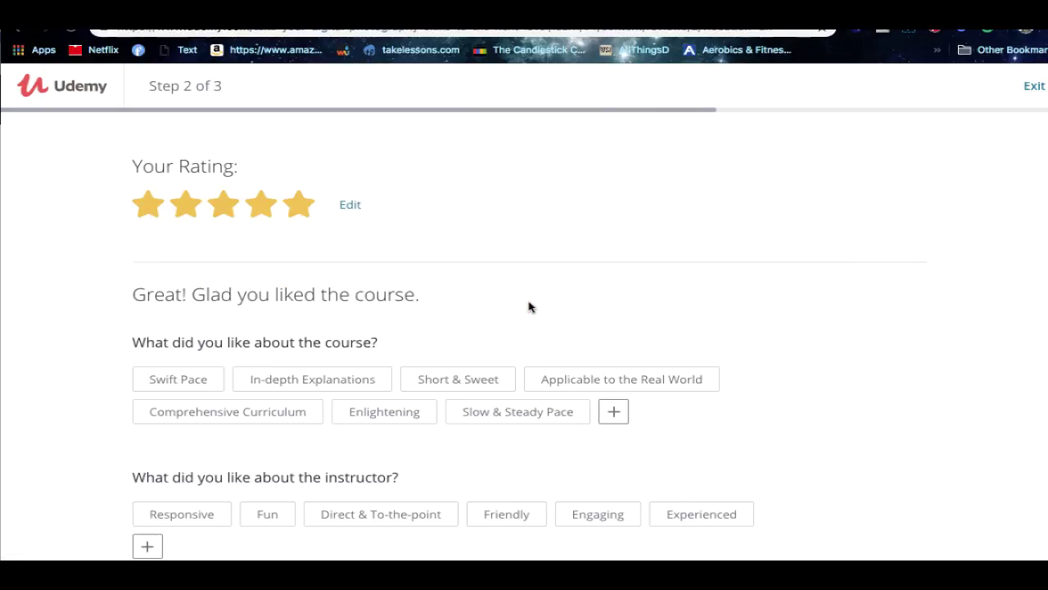
# Step: Select Swift Pace and Short & Sweet as what was liked about the photography course
pyautogui.scroll(-3, 529, 312)
pyautogui.click(197, 181)
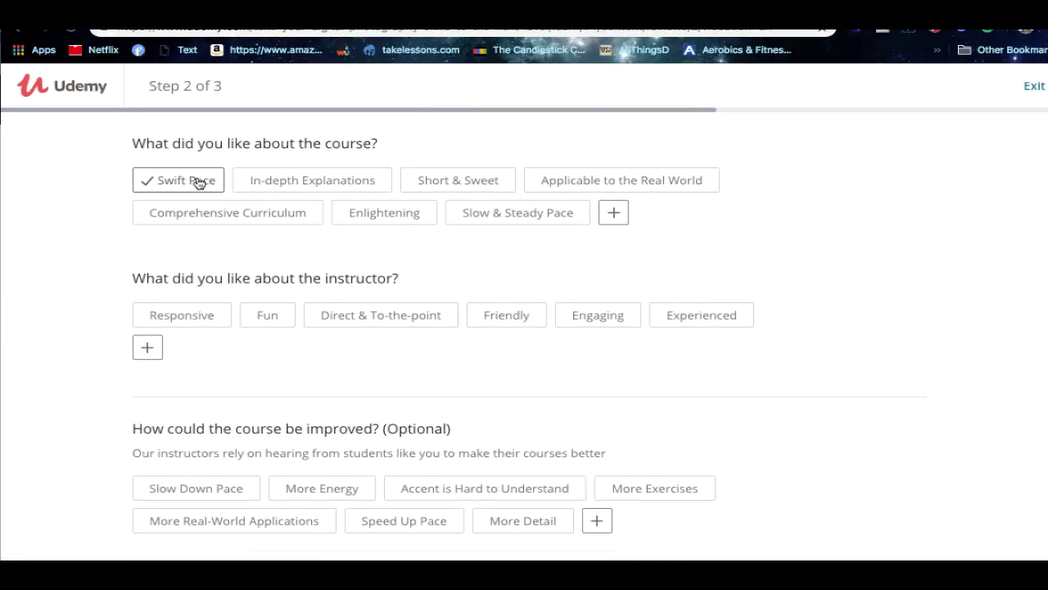
pyautogui.click(476, 192)
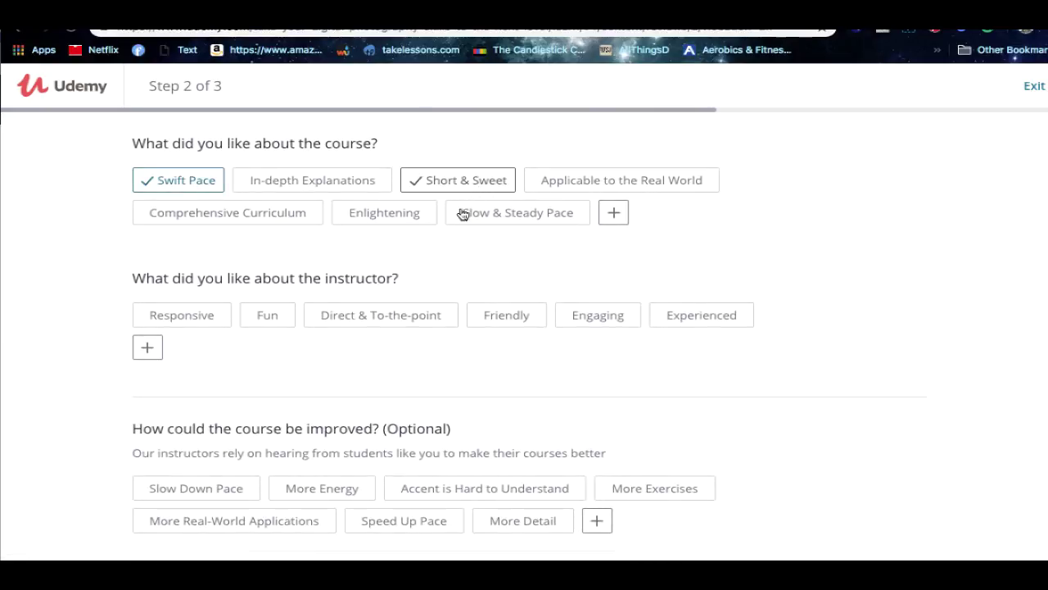
# Step: Select Direct & To-the-point, Responsive and Fun for the instructor, and More Energy as a suggested improvement
pyautogui.click(352, 317)
pyautogui.scroll(-2, 444, 356)
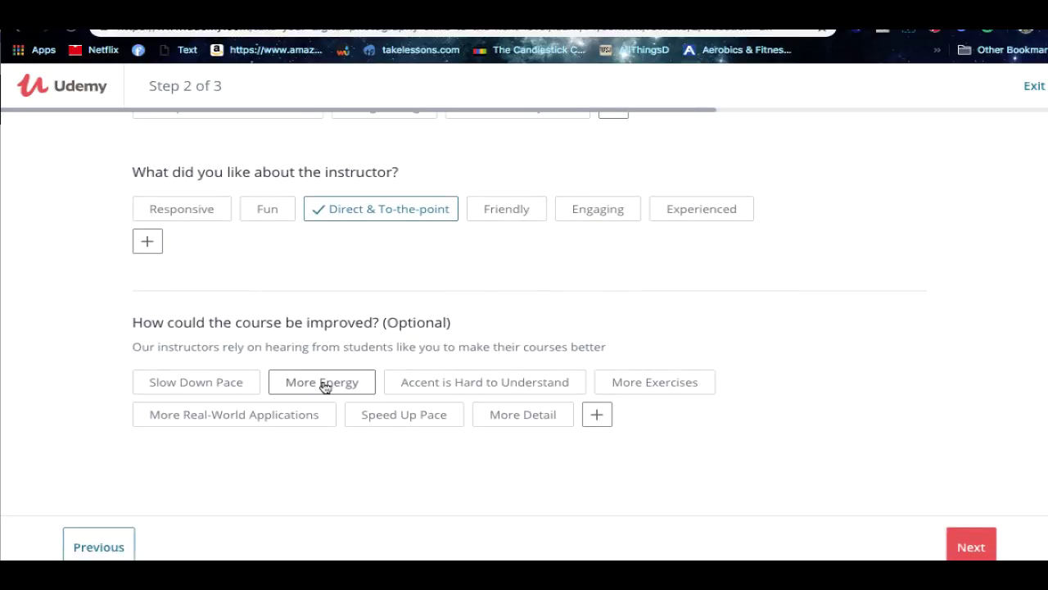
pyautogui.click(324, 385)
pyautogui.click(185, 210)
pyautogui.click(264, 210)
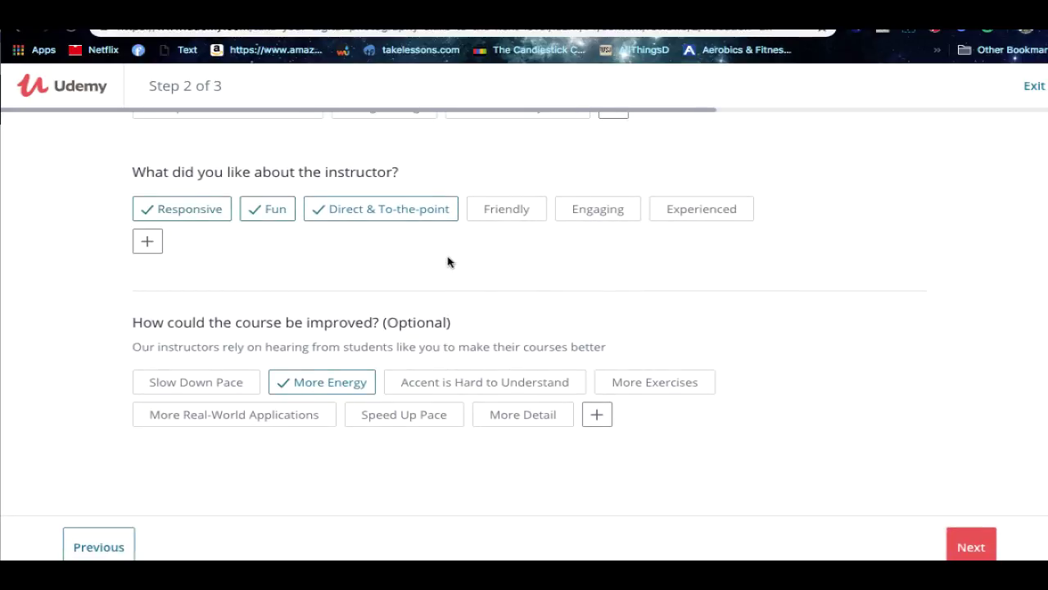
# Step: Add Slow & Steady Pace and Applicable to the Real World to the course likes and continue to the written review
pyautogui.scroll(3, 448, 262)
pyautogui.click(537, 298)
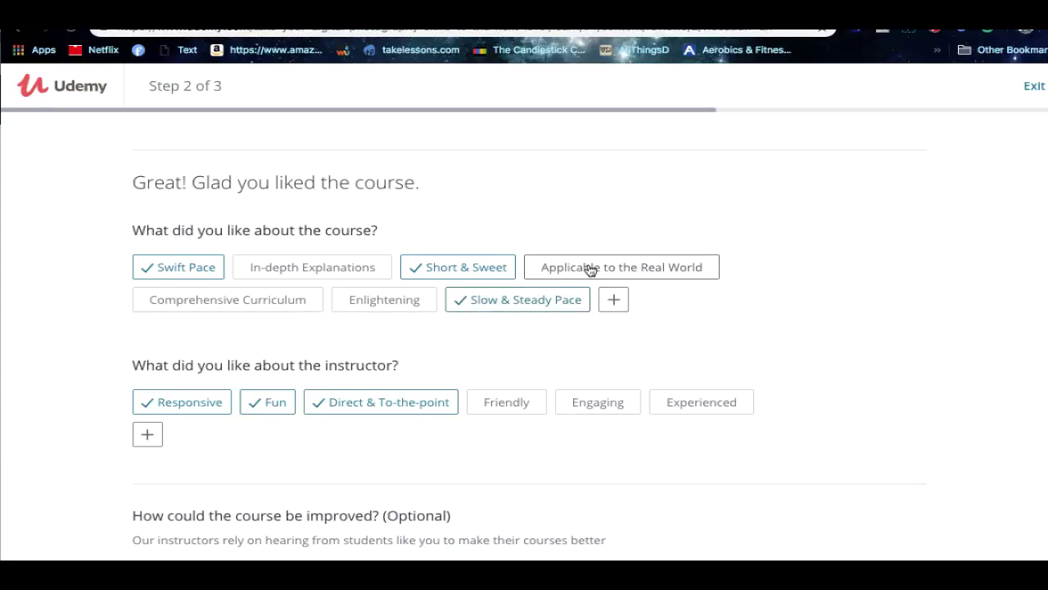
pyautogui.click(591, 270)
pyautogui.scroll(-3, 590, 270)
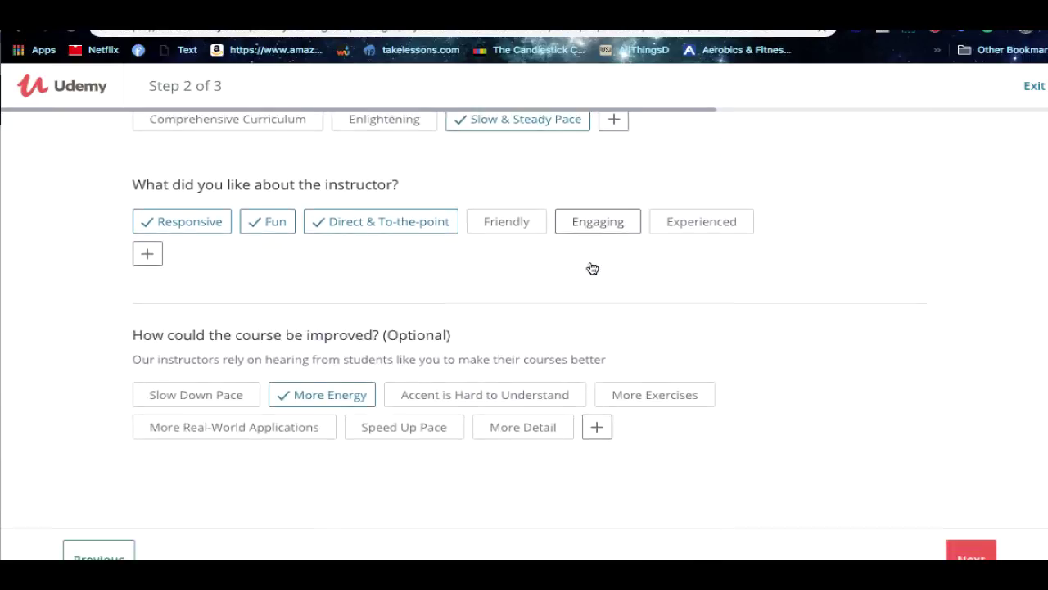
pyautogui.click(969, 546)
# Step: Write "I love everything about this class perfect thank you" as the photography course review and publish it
pyautogui.click(385, 277)
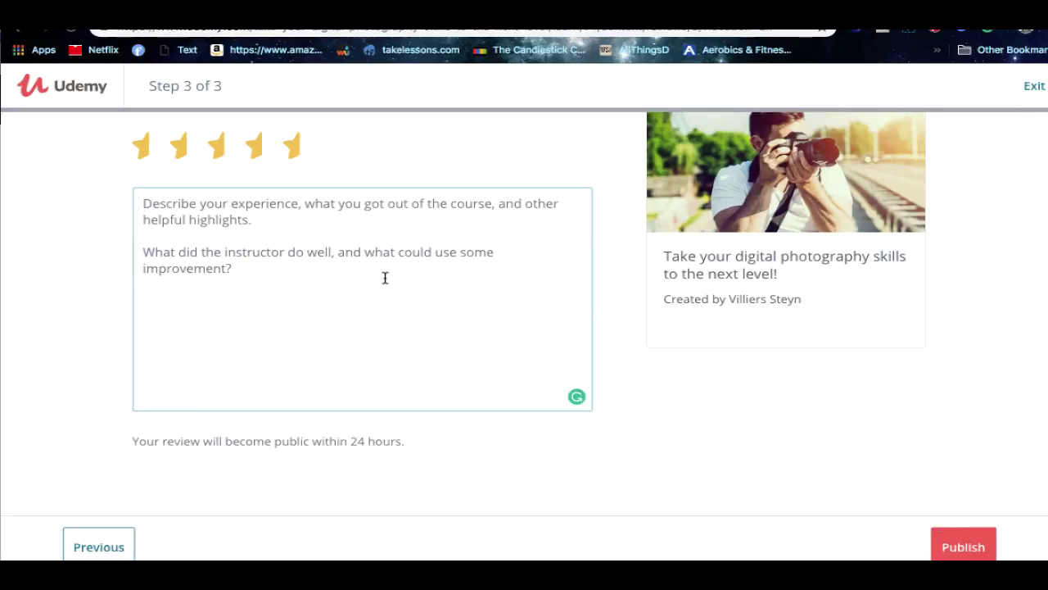
pyautogui.write('I l')
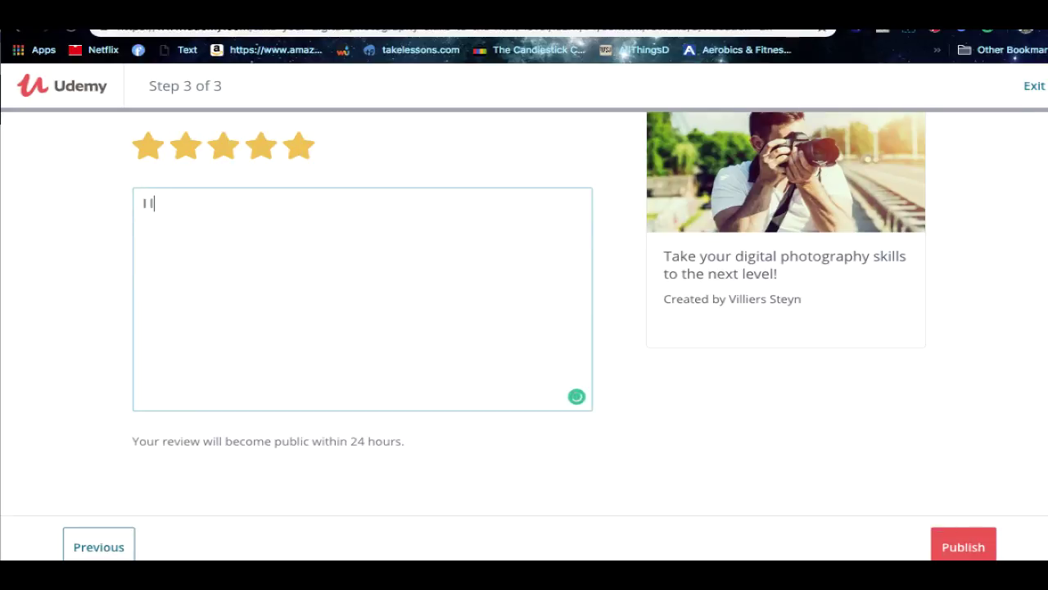
pyautogui.write('ove everything ')
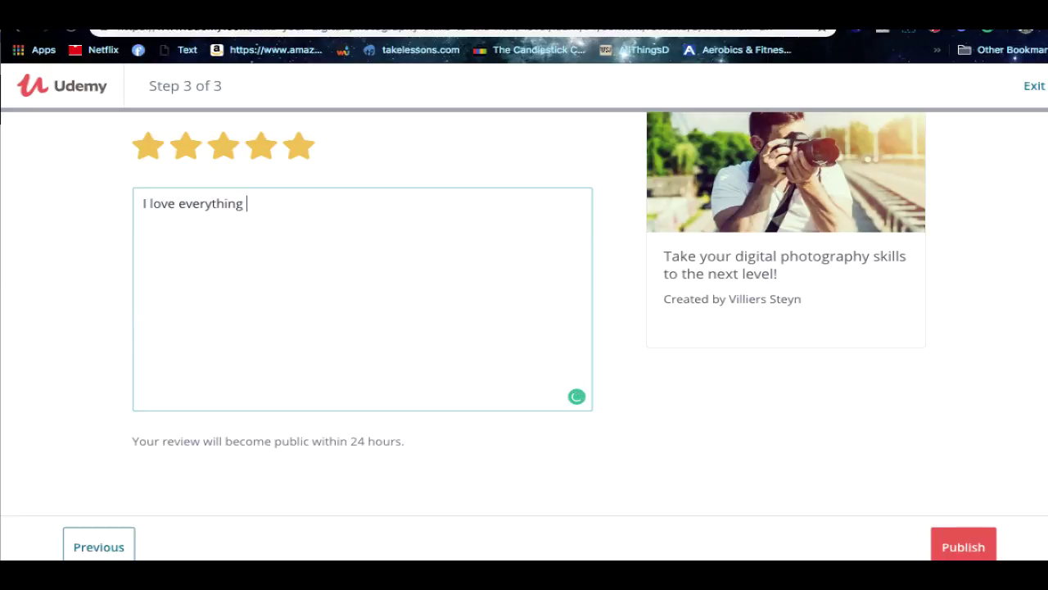
pyautogui.write('about this class')
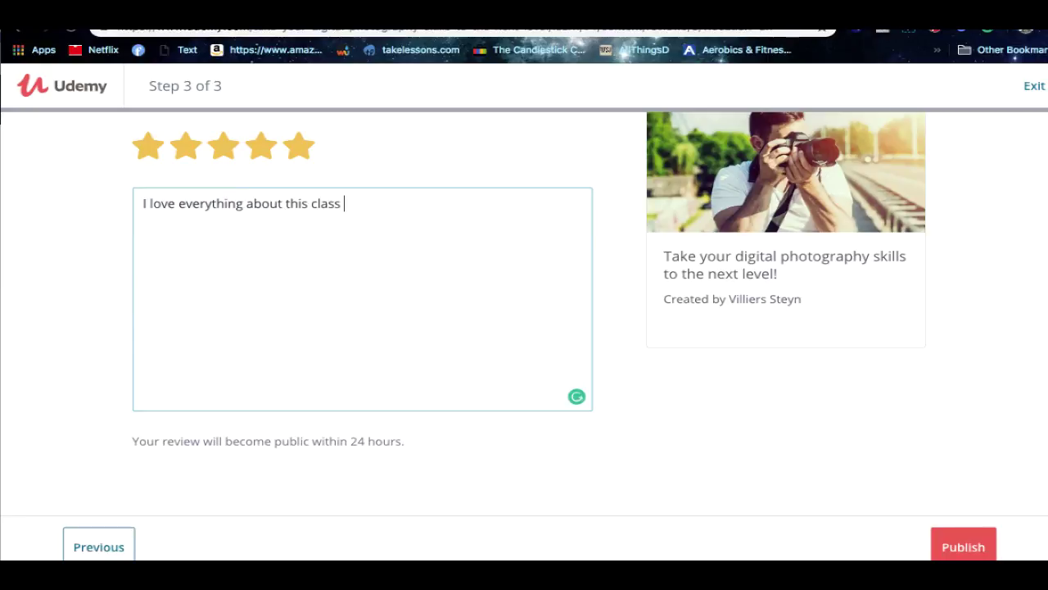
pyautogui.write(' perfect thakn yo')
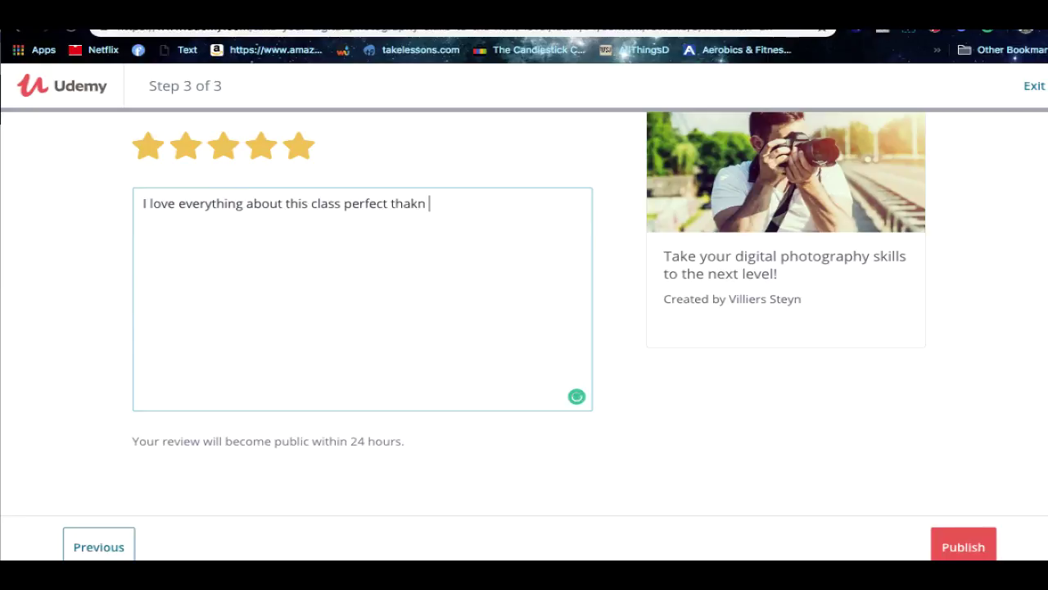
pyautogui.press('BackSpace')
pyautogui.press('BackSpace')
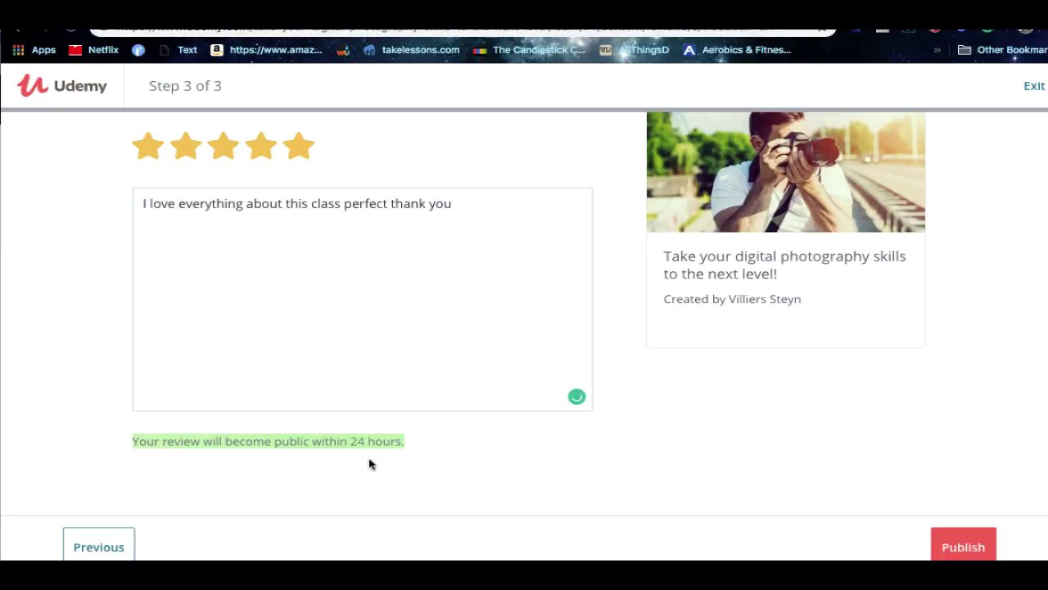
pyautogui.moveTo(132, 441); pyautogui.dragTo(368, 463)
pyautogui.click(963, 548)
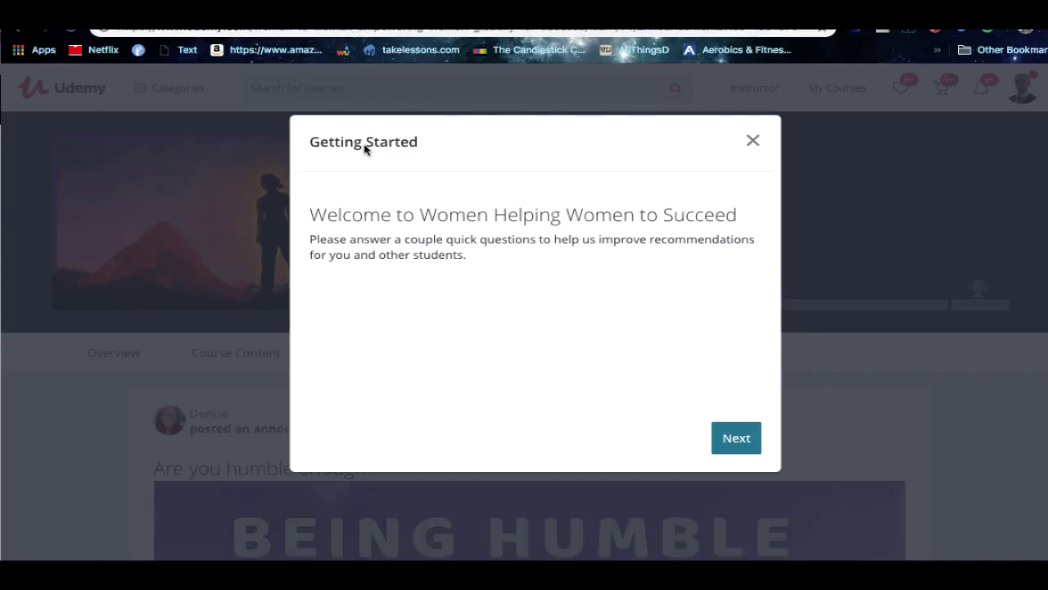
# Step: Answer the "Women Helping Women to Succeed" survey with Some familiarity or related knowledge, Professional Reasons and Improve on an existing skill
pyautogui.click(735, 451)
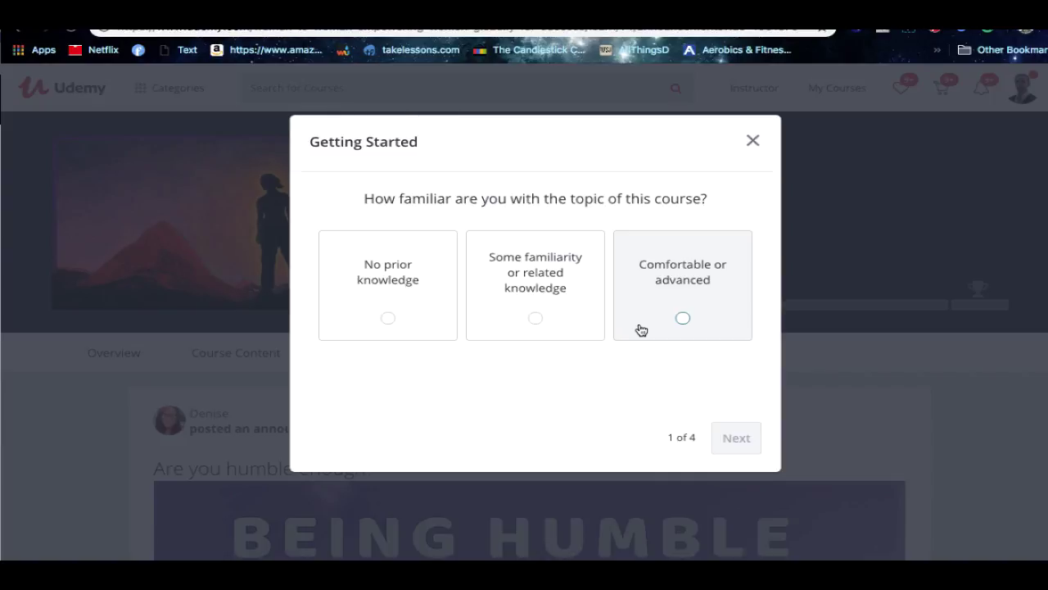
pyautogui.click(534, 321)
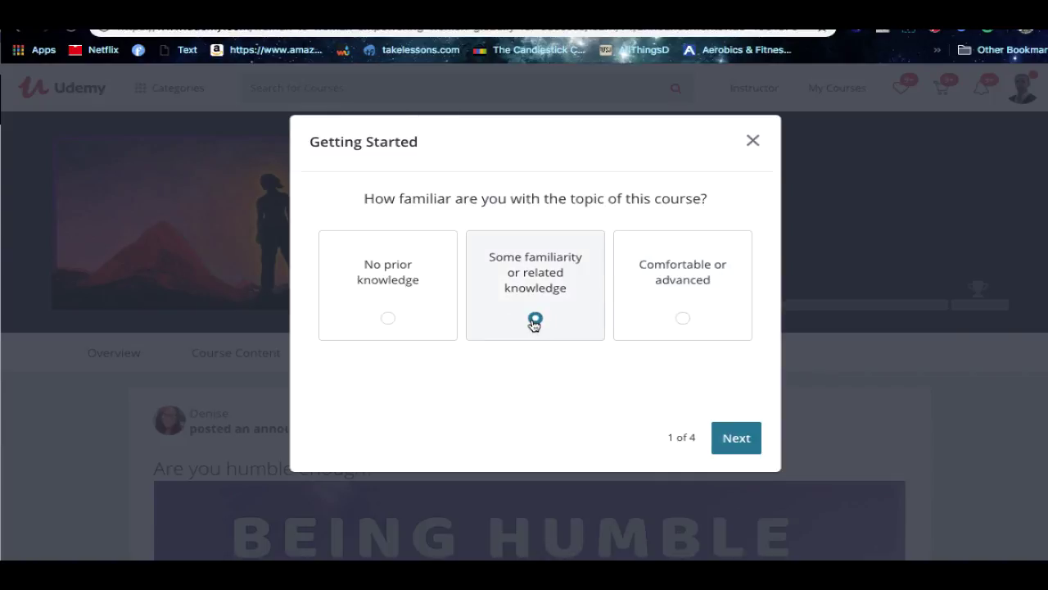
pyautogui.click(749, 450)
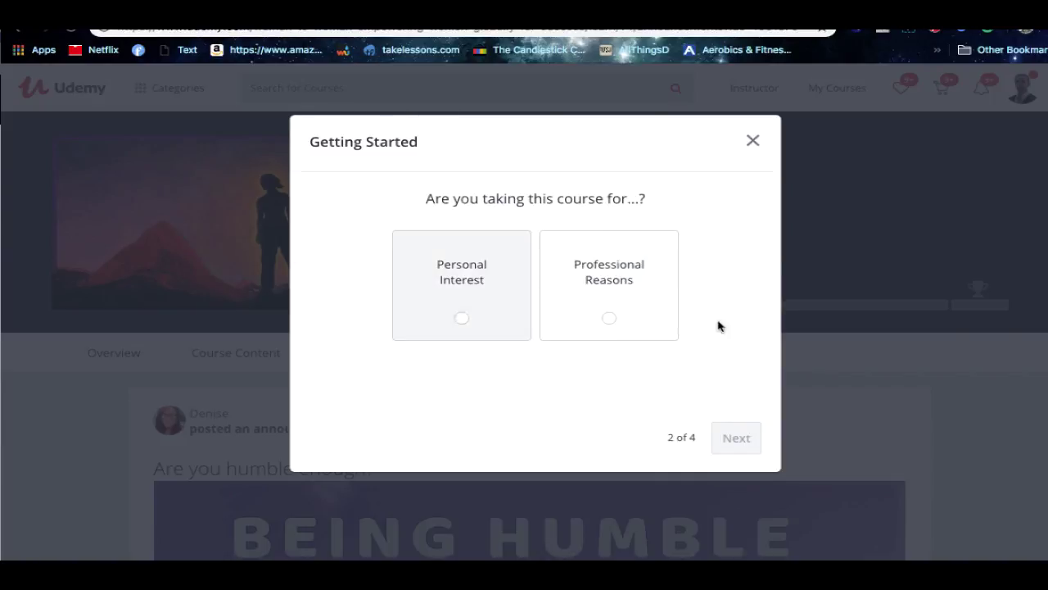
pyautogui.click(642, 318)
pyautogui.click(735, 438)
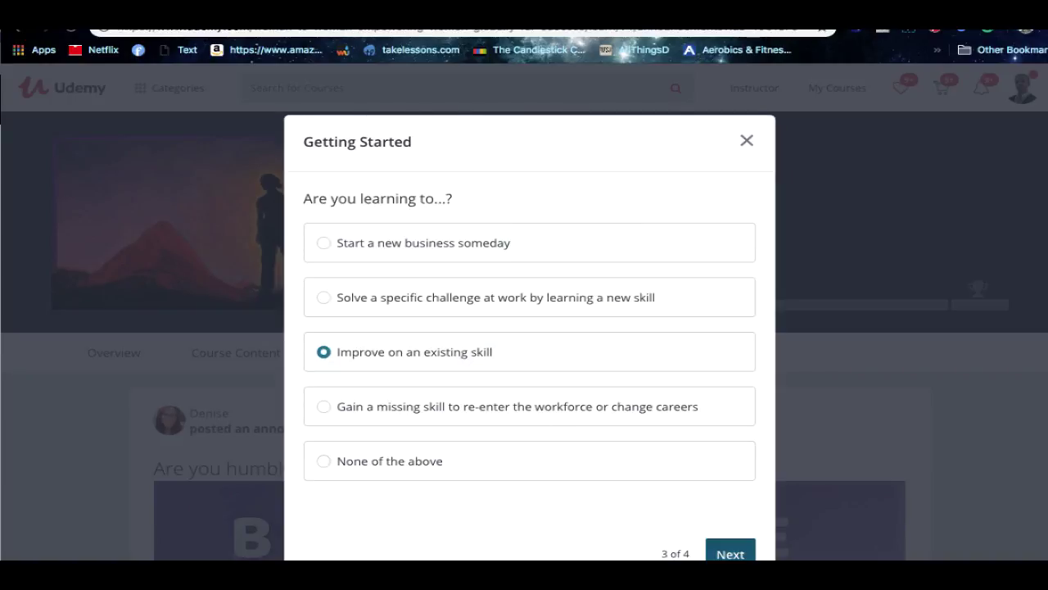
pyautogui.click(731, 554)
# Step: Enter "learn more new skills" as the intended use of the course, finish the survey and go to the course
pyautogui.click(461, 229)
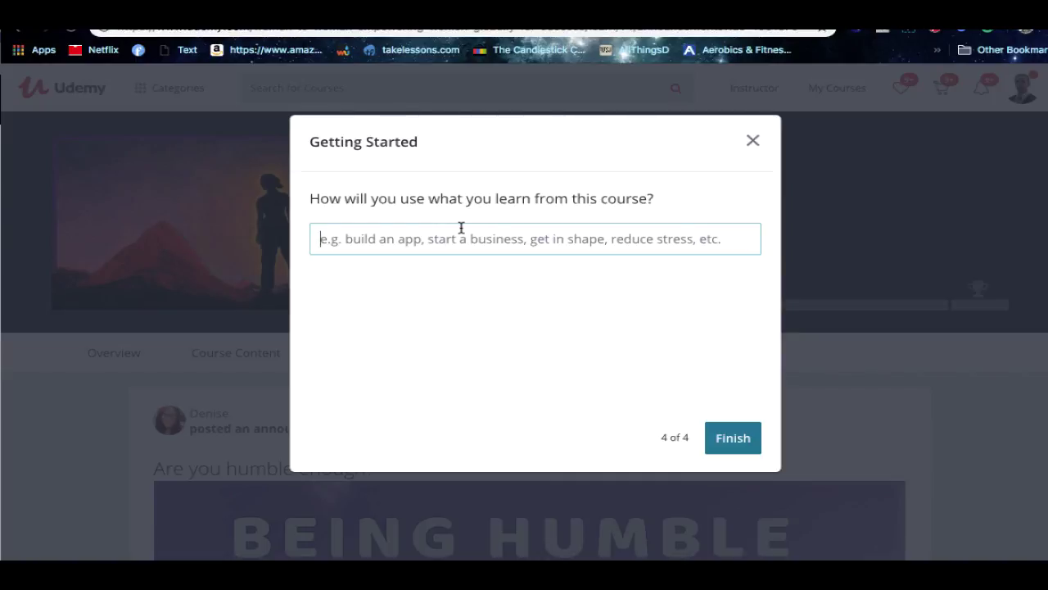
pyautogui.write('learn more new ')
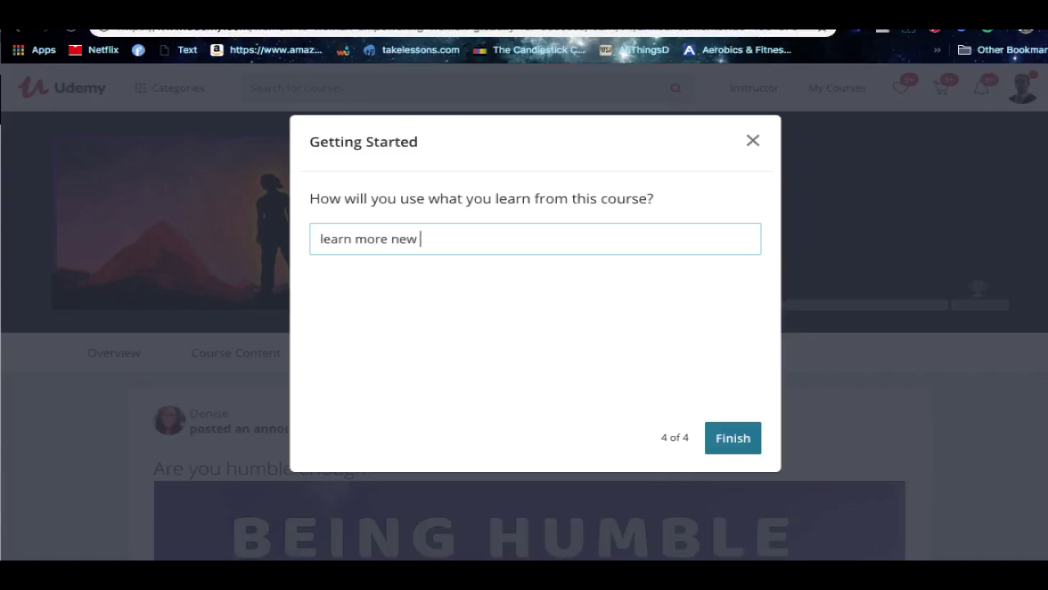
pyautogui.write('skills')
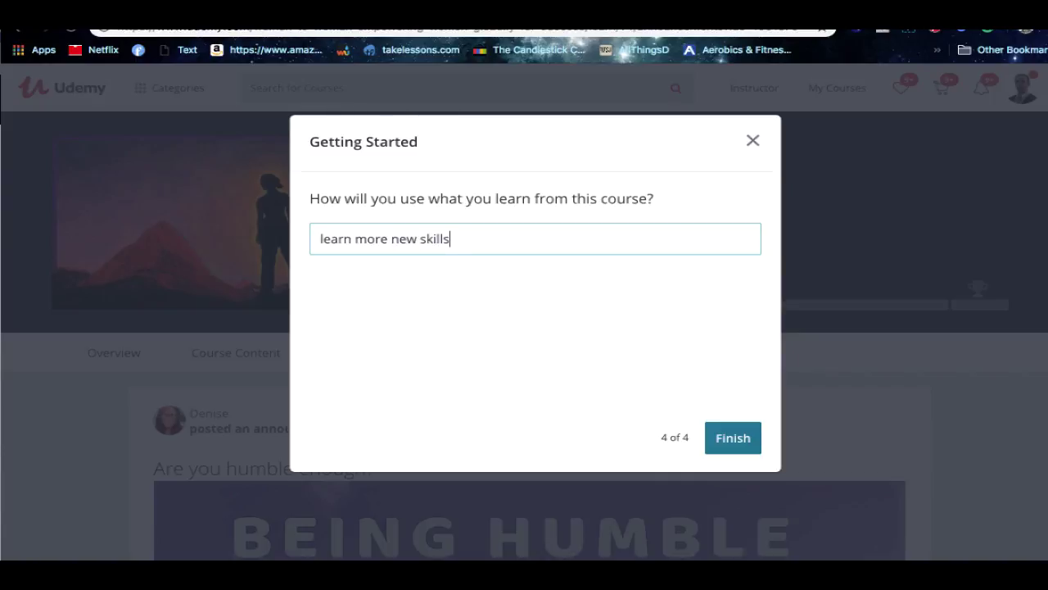
pyautogui.click(733, 440)
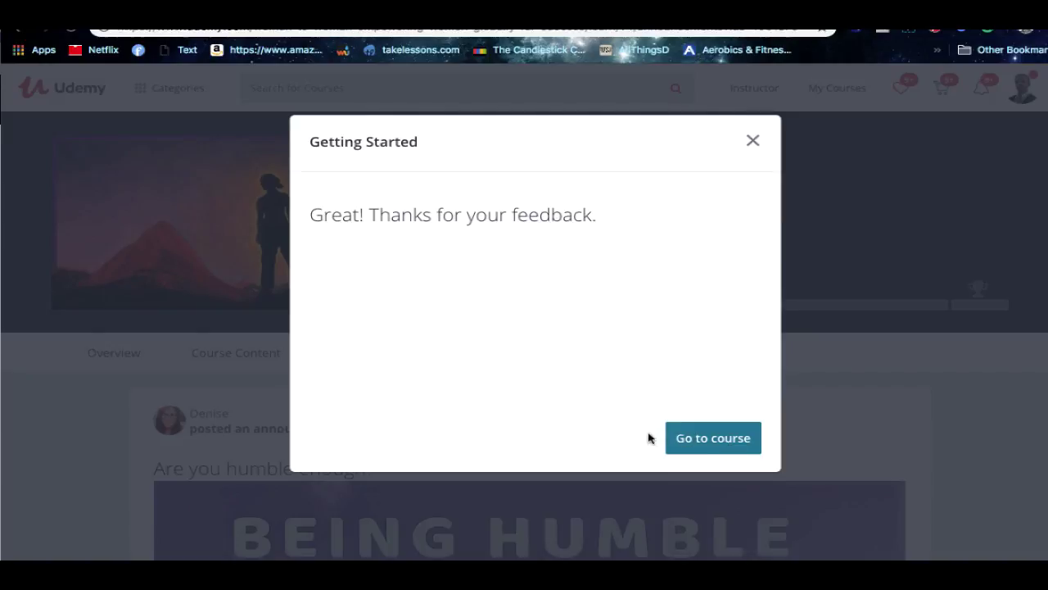
pyautogui.click(707, 438)
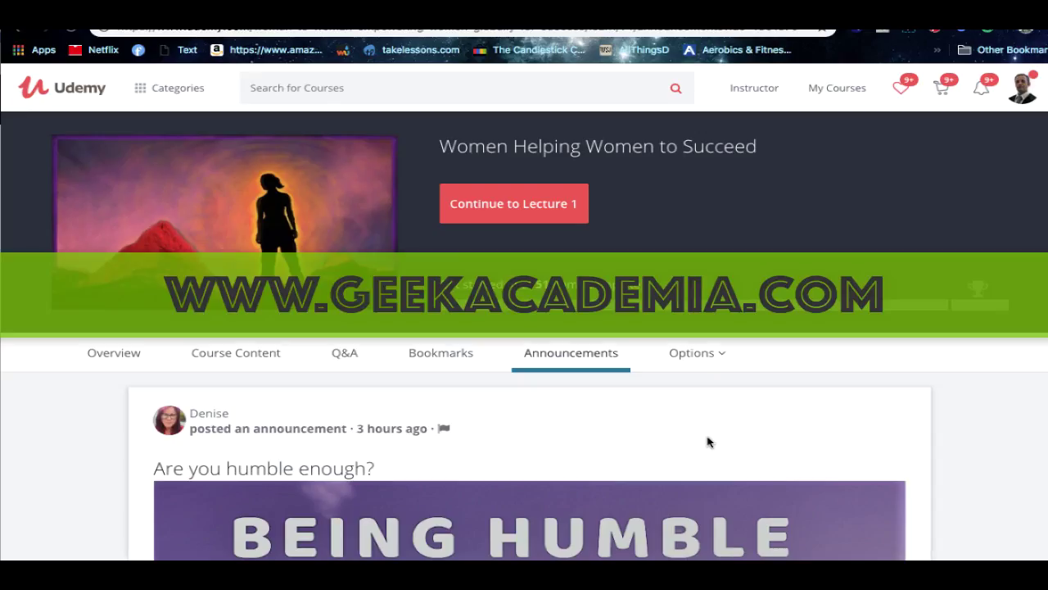